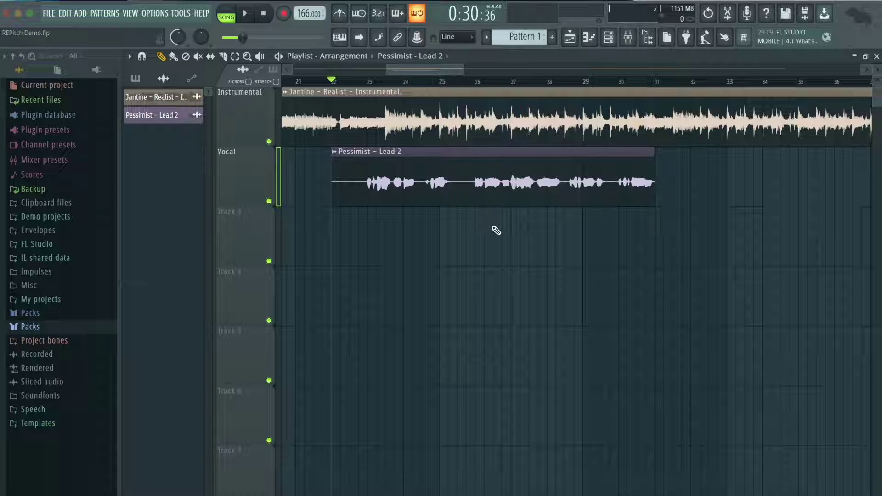
Step: Save the project and play the Pessimist - Lead 2 vocal together with the instrumental from bar 22
key("ctrl+s")
scroll(345, 139, "left", 1)
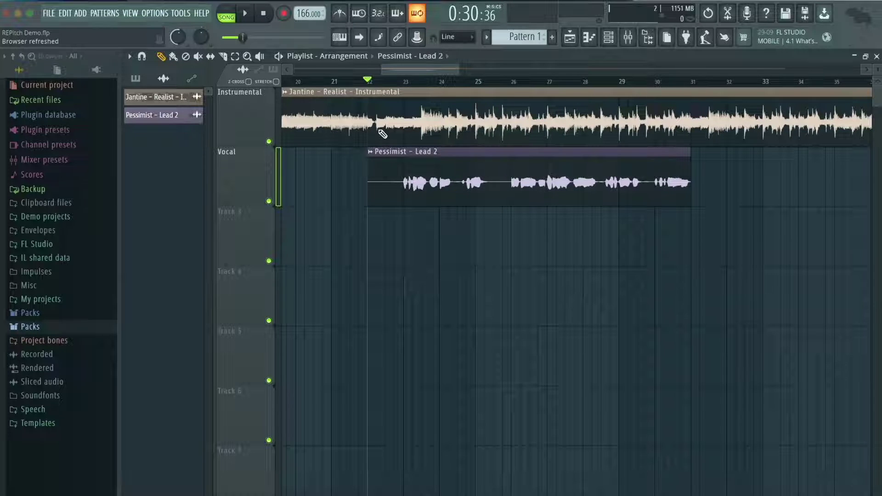
scroll(417, 70, "left", 1)
key("space")
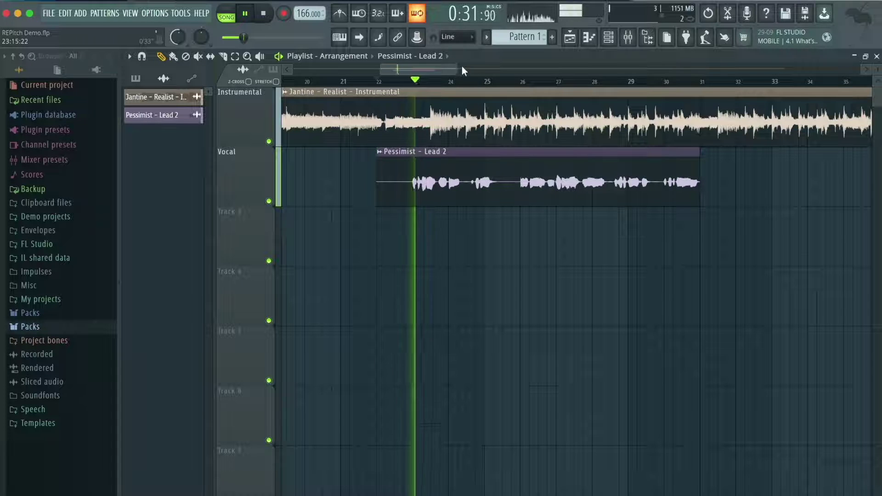
scroll(448, 86, "up", 2)
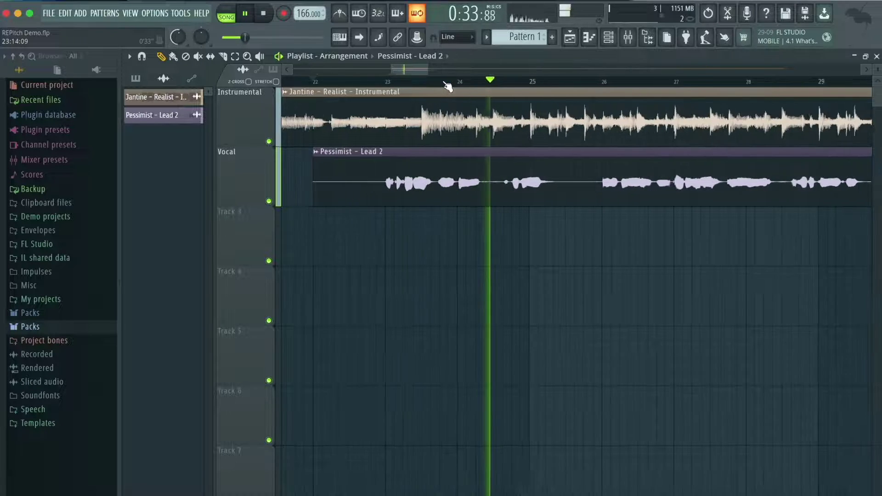
scroll(508, 144, "right", 2)
scroll(510, 144, "down", 1)
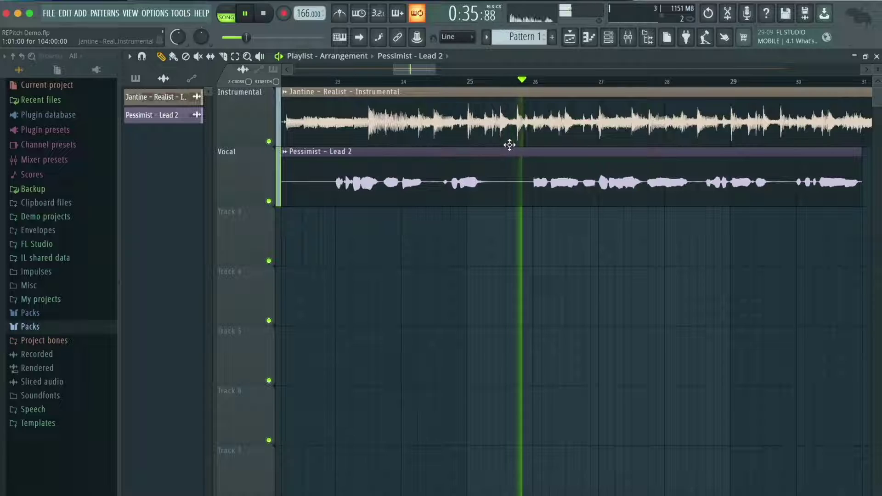
scroll(509, 146, "down", 1)
key("space")
Step: Load the RePitch AU effect into the first slot of the Vocal mixer track
key("F9")
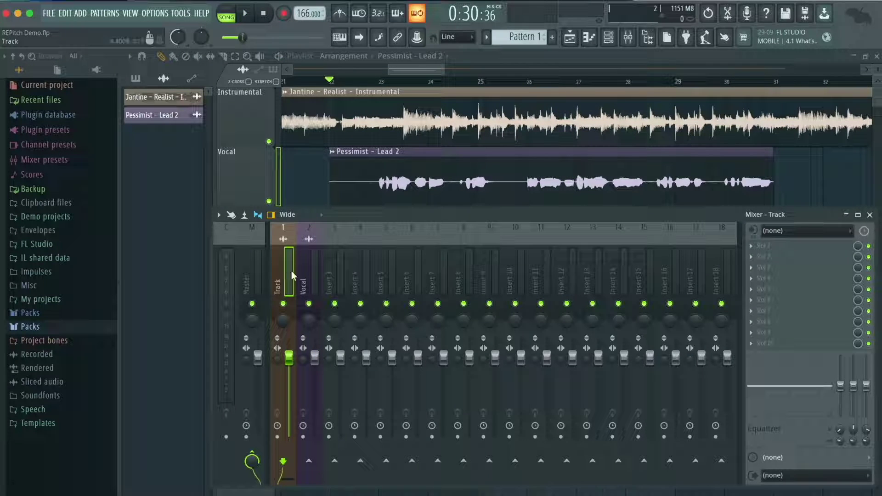
left_click(782, 251)
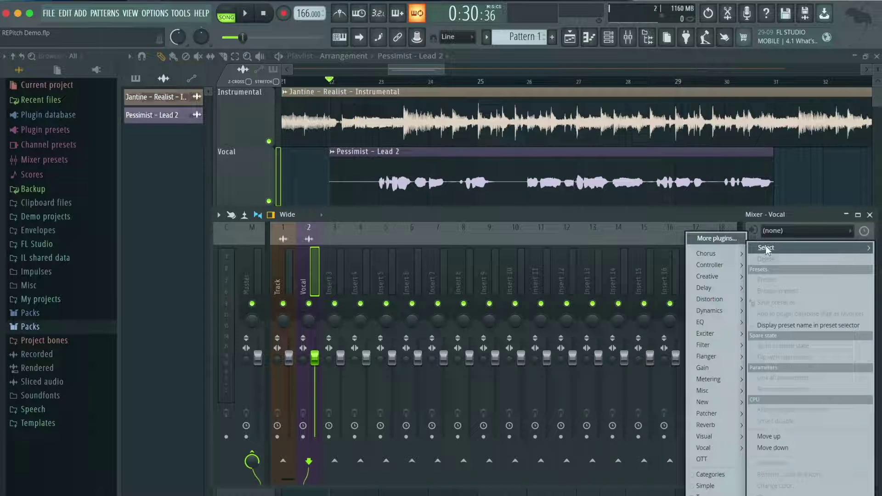
left_click(717, 239)
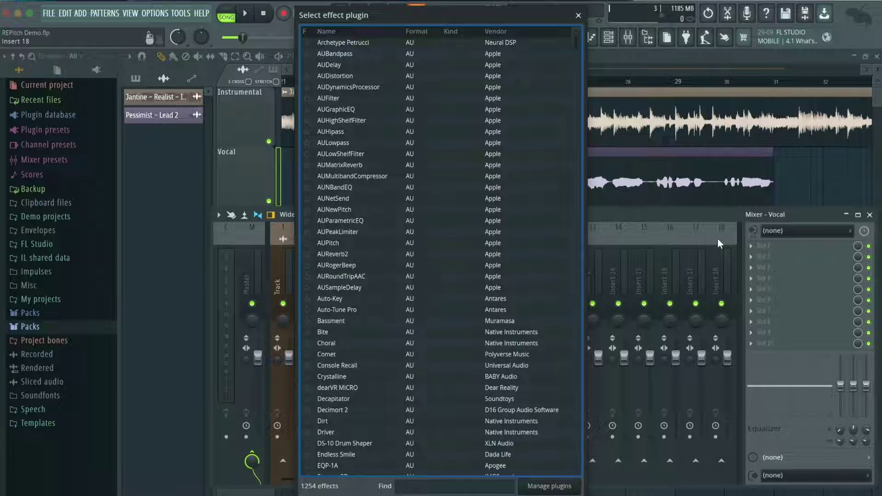
type("repitch")
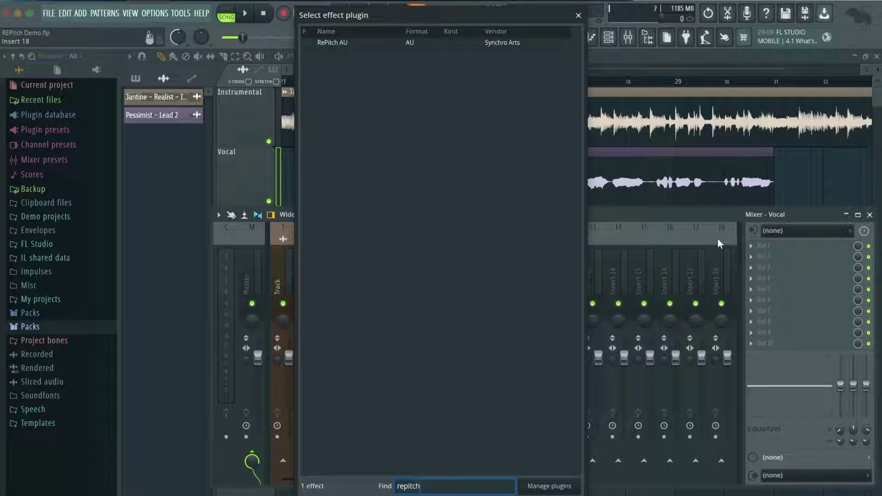
double_click(417, 44)
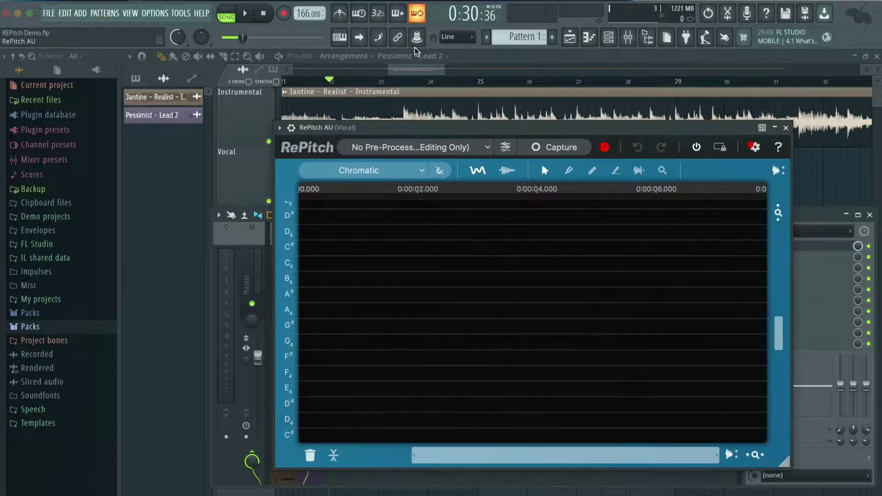
Step: Arrange the RePitch window and the playlist so the vocal clip can be seen above the plugin
left_click_drag(405, 129, 390, 152)
scroll(474, 119, "down", 2)
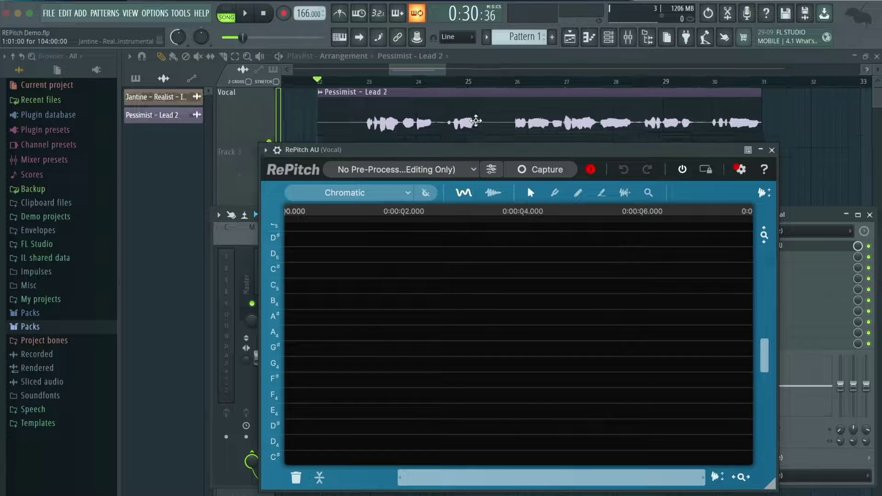
scroll(474, 119, "down", 2)
left_click_drag(520, 150, 513, 164)
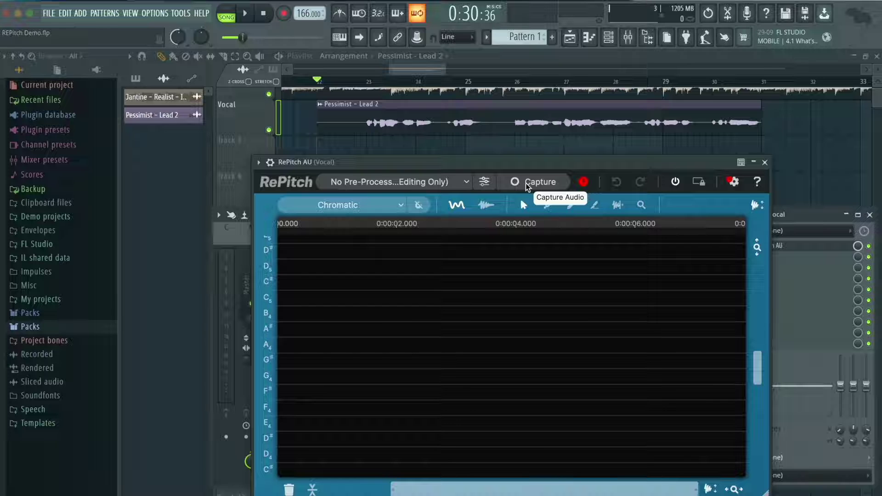
Step: Capture the whole Pessimist - Lead 2 vocal clip into RePitch while the song plays from bar 22
left_click(526, 184)
key("space")
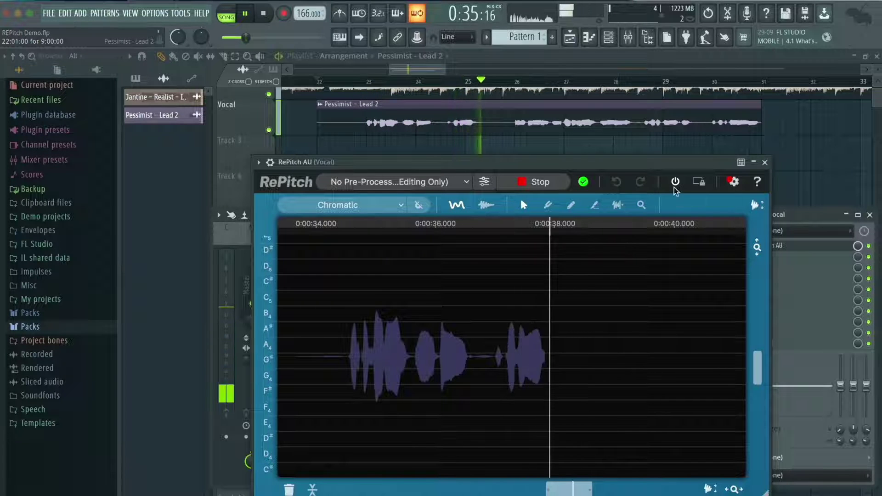
scroll(563, 315, "up", 2)
scroll(563, 315, "down", 5)
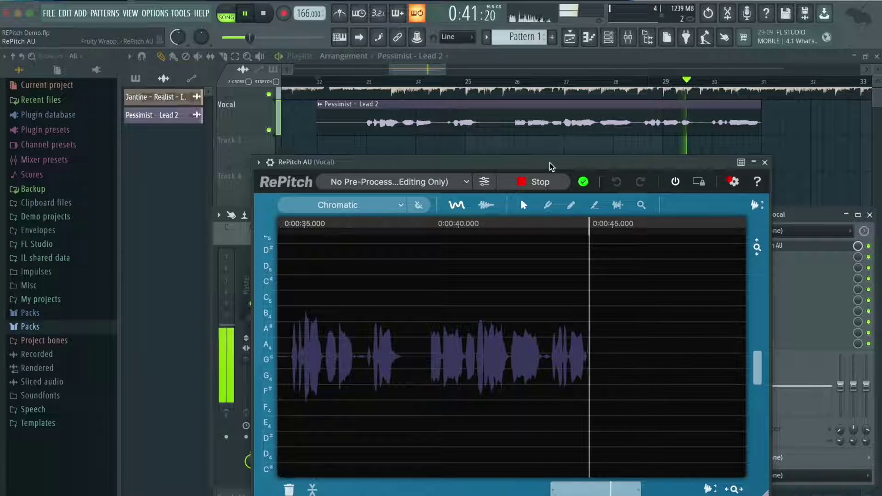
left_click_drag(551, 166, 589, 162)
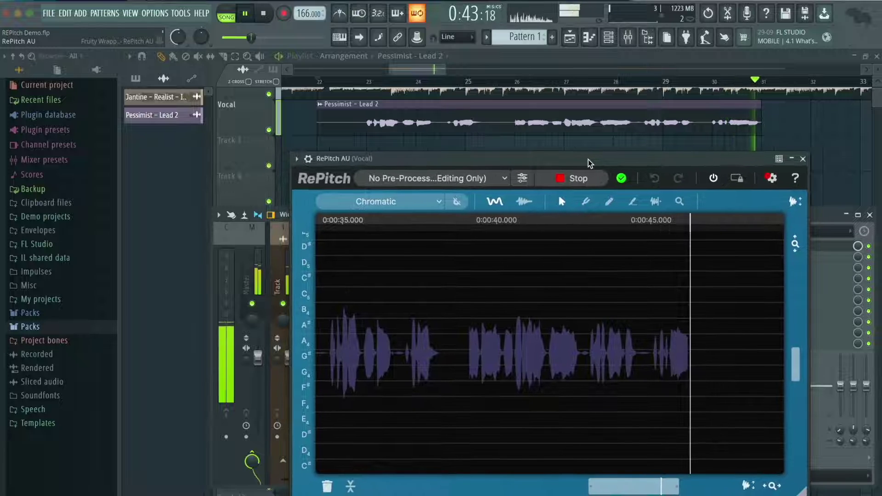
key("space")
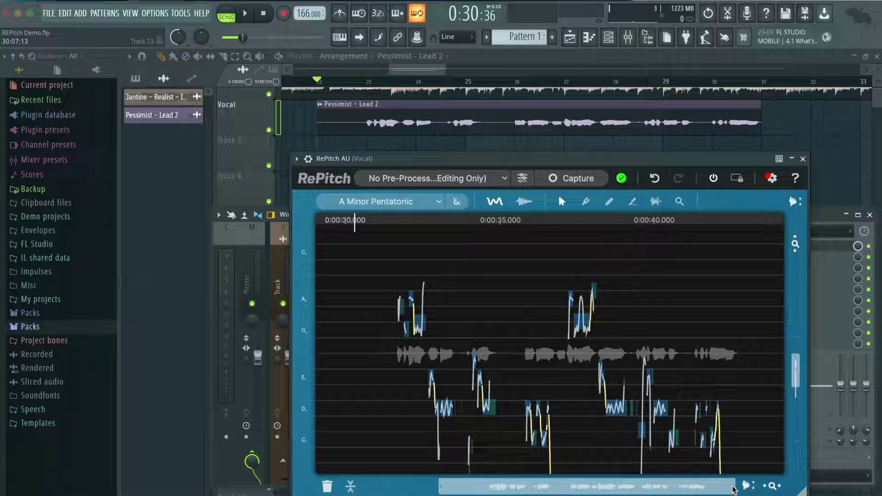
Step: Examine the detected notes and pitch traces of the captured vocal's opening phrase up close
left_click_drag(676, 488, 673, 489)
left_click_drag(727, 487, 549, 487)
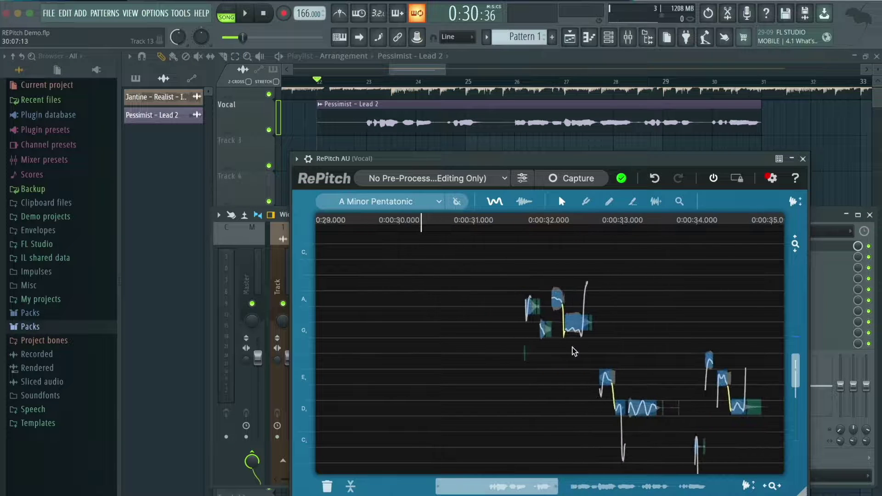
scroll(572, 347, "down", 2)
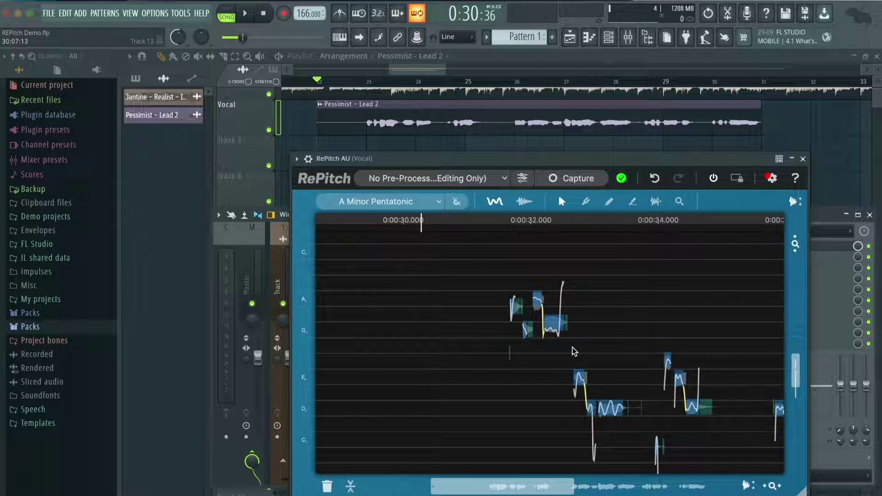
scroll(572, 346, "up", 6)
scroll(574, 352, "right", 2)
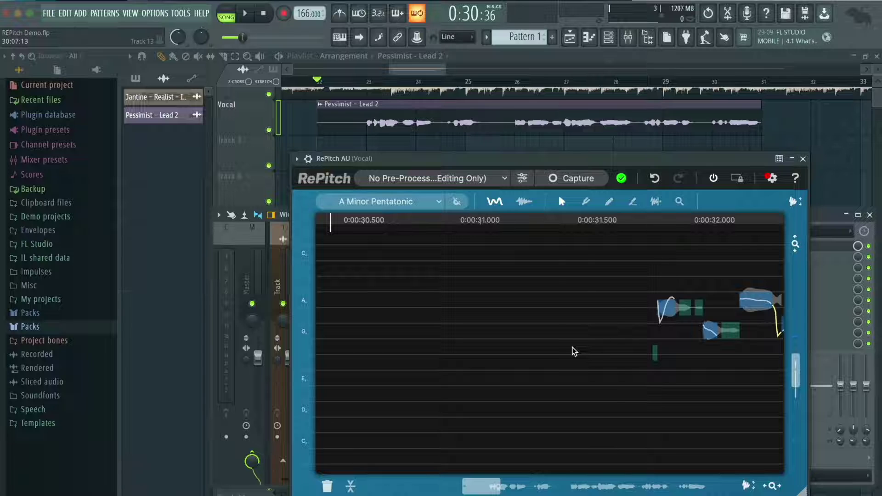
scroll(574, 351, "right", 4)
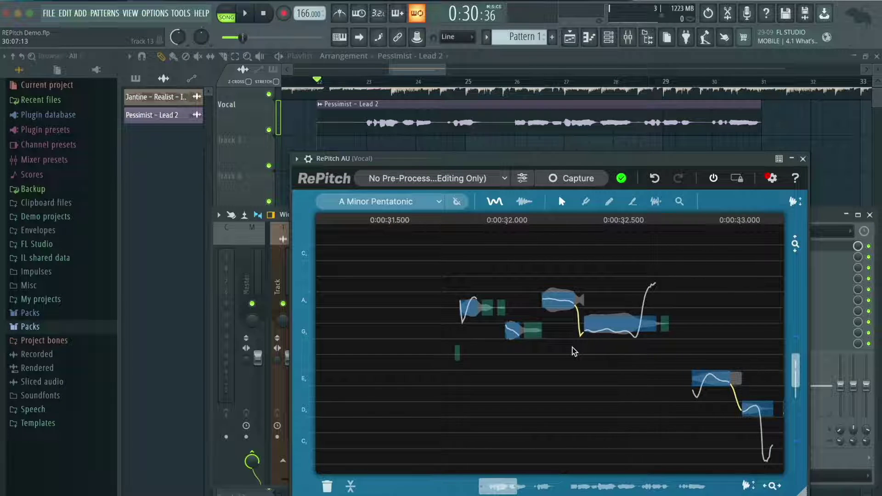
scroll(574, 351, "right", 1)
scroll(528, 341, "right", 1)
Step: Mute the Instrumental track and play the captured vocal on its own
scroll(379, 127, "up", 1)
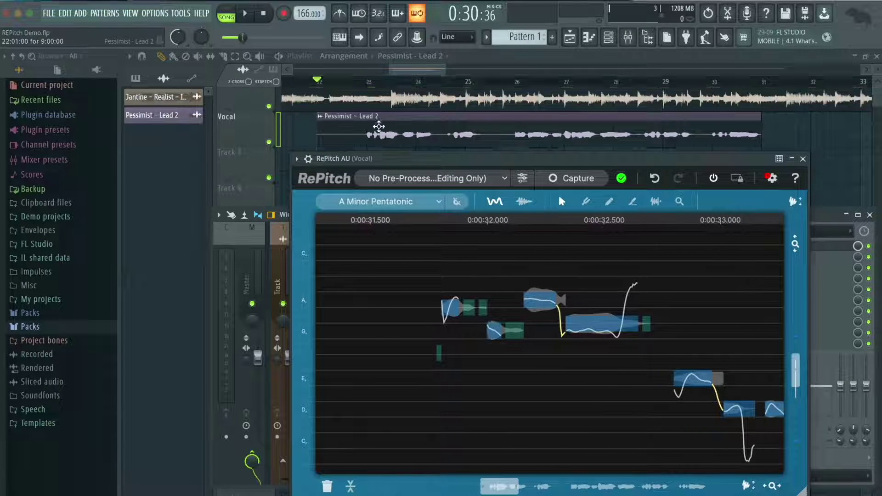
scroll(378, 127, "up", 1)
left_click(269, 117)
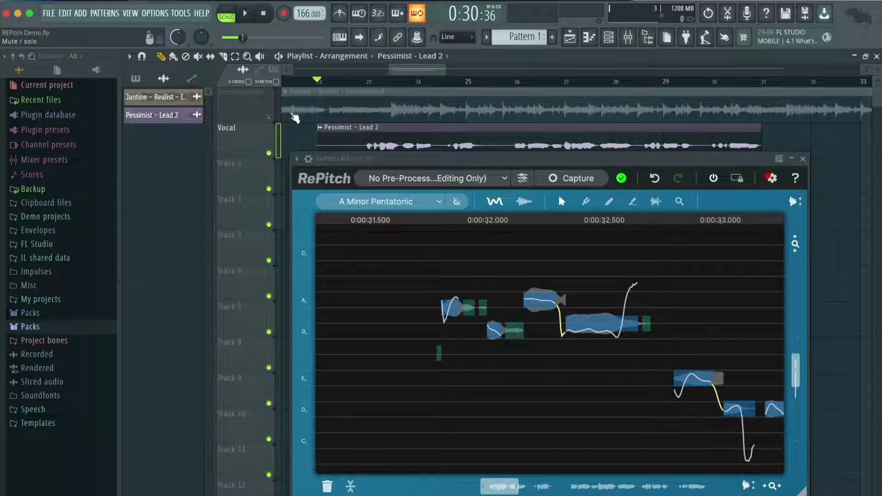
key("space")
scroll(502, 260, "up", 2)
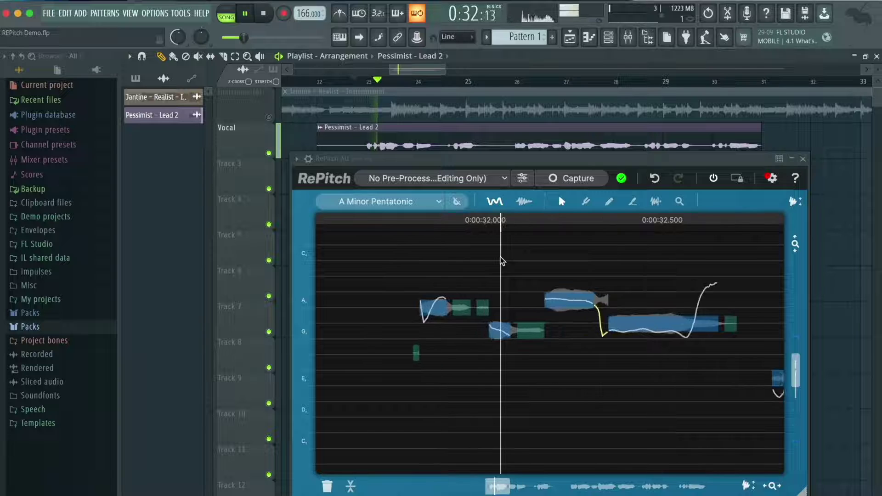
scroll(502, 260, "down", 3)
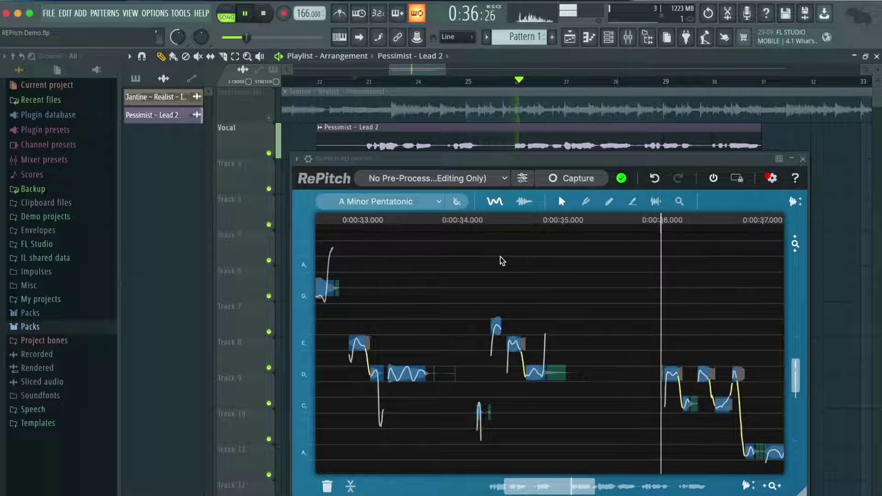
key("space")
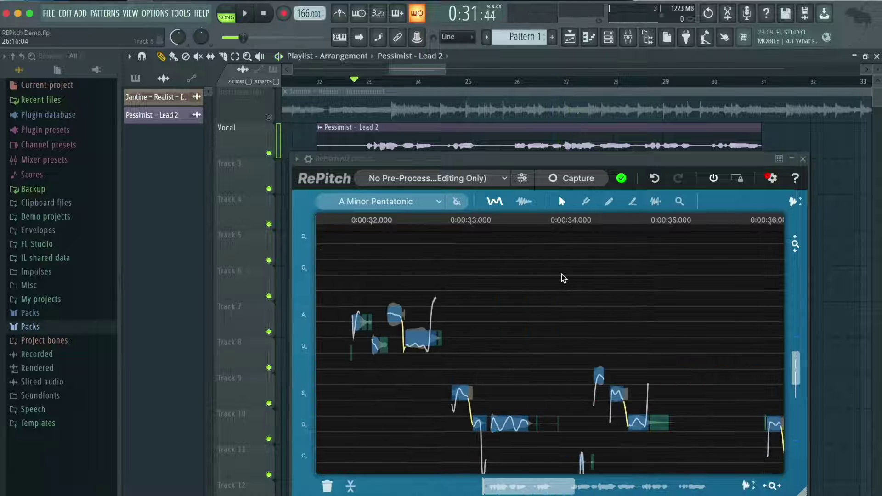
Step: Select all the captured vocal notes and set the Center Note correction to 80.8 %
scroll(561, 278, "down", 1)
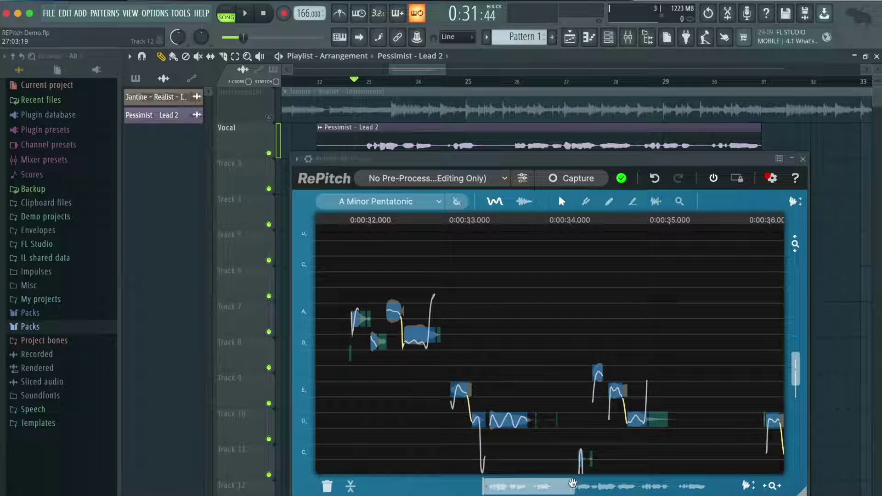
left_click_drag(573, 489, 727, 455)
scroll(684, 362, "down", 2)
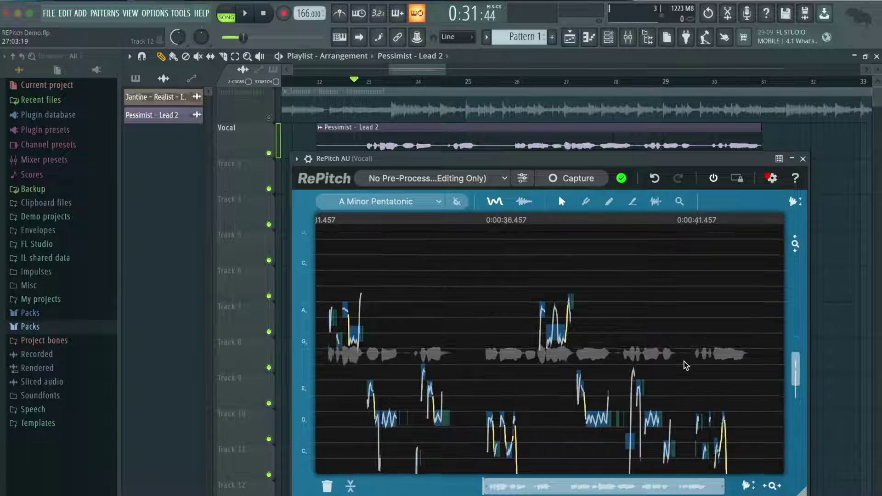
scroll(684, 361, "down", 3)
left_click_drag(322, 239, 768, 473)
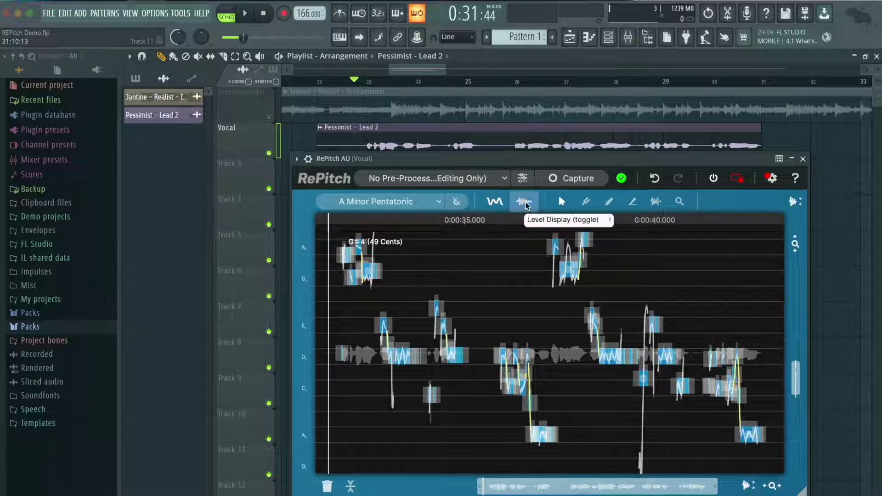
left_click(586, 204)
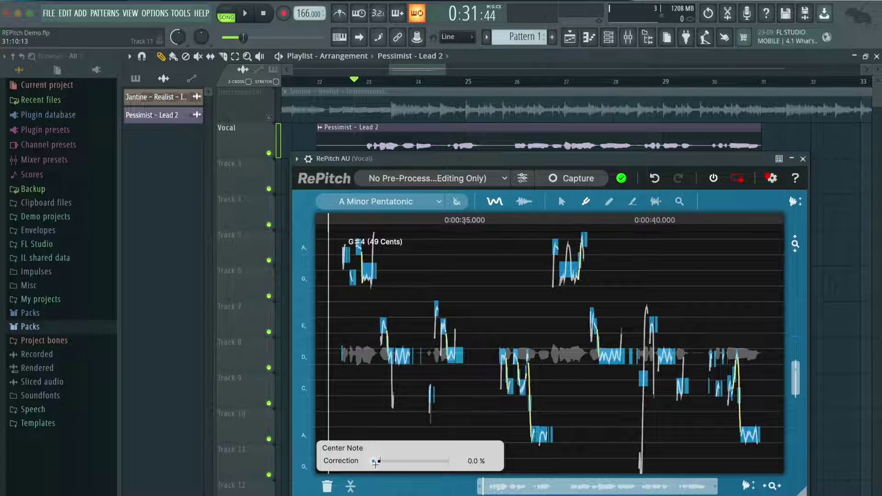
left_click_drag(374, 460, 435, 458)
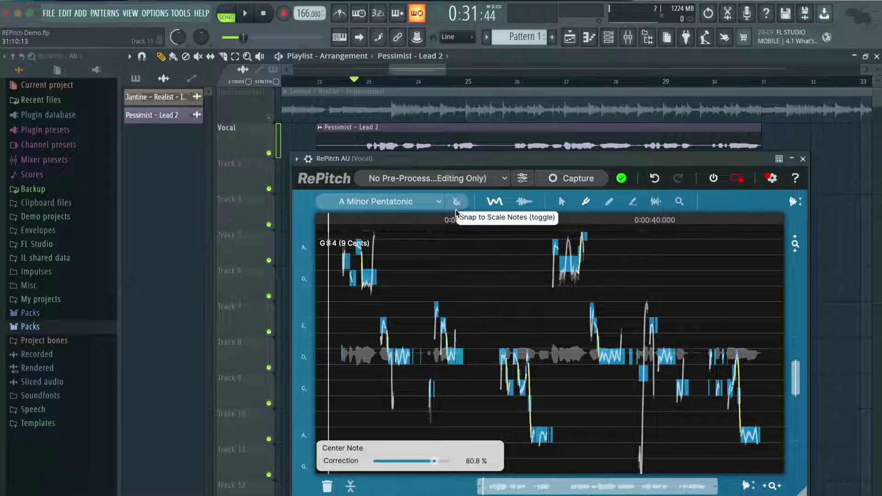
Step: Return to the selection tool and play back the vocal's opening notes with the pitch correction applied
left_click(562, 203)
scroll(391, 261, "down", 3)
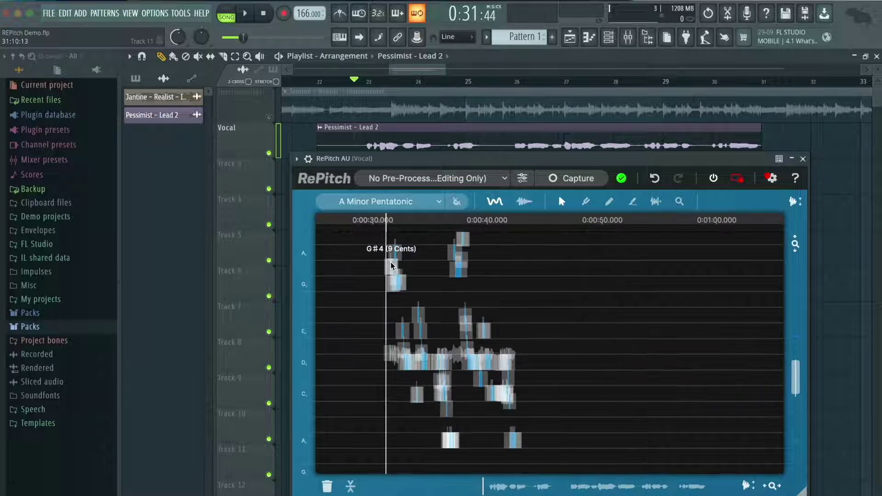
scroll(508, 267, "up", 5)
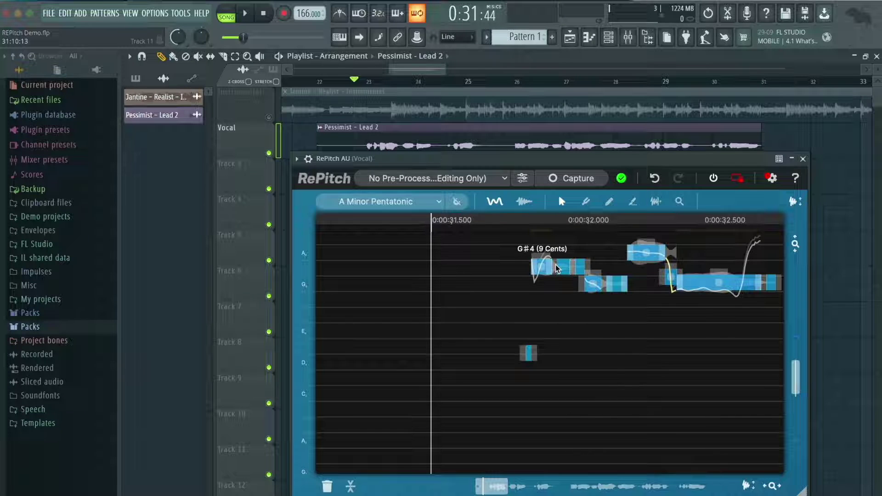
scroll(553, 266, "right", 3)
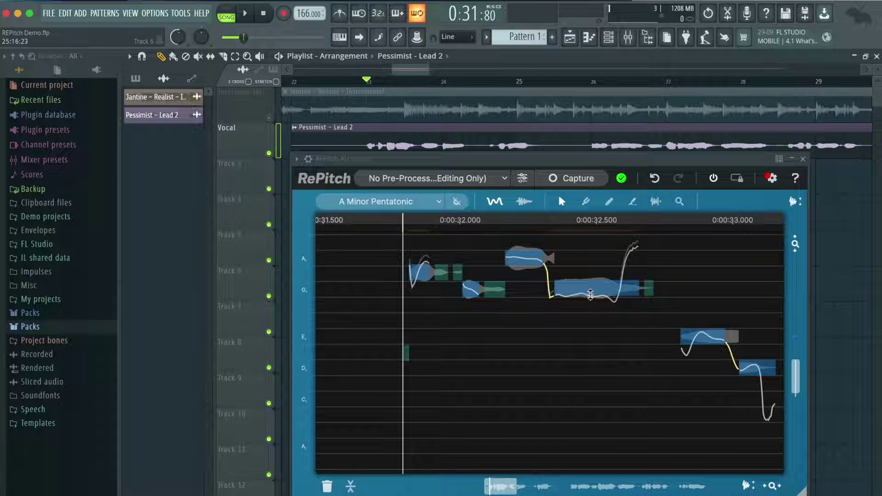
key("space")
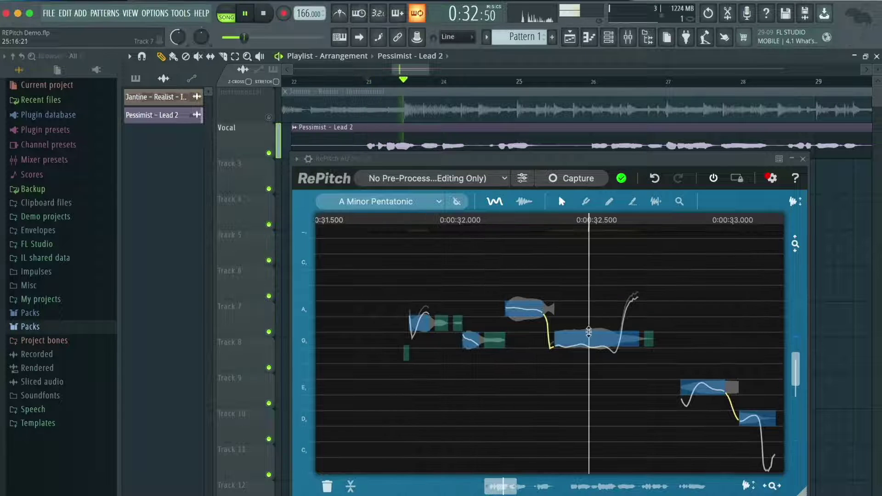
key("space")
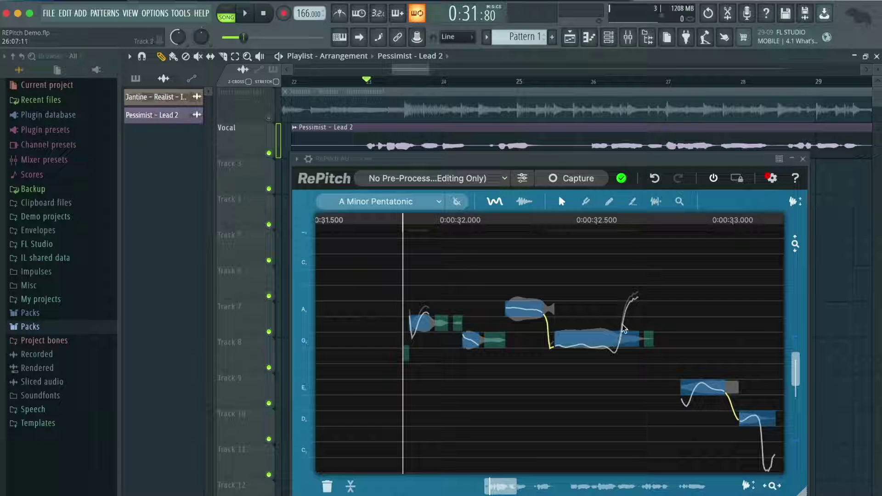
Step: Split the long note near 0:32.5 where its pitch rises, and move the front part to G4 (0 cents)
left_click(633, 206)
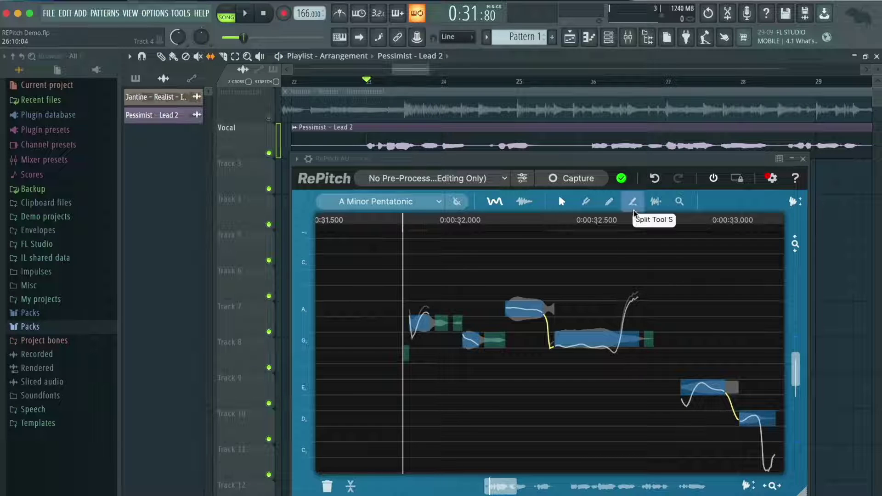
left_click(621, 339)
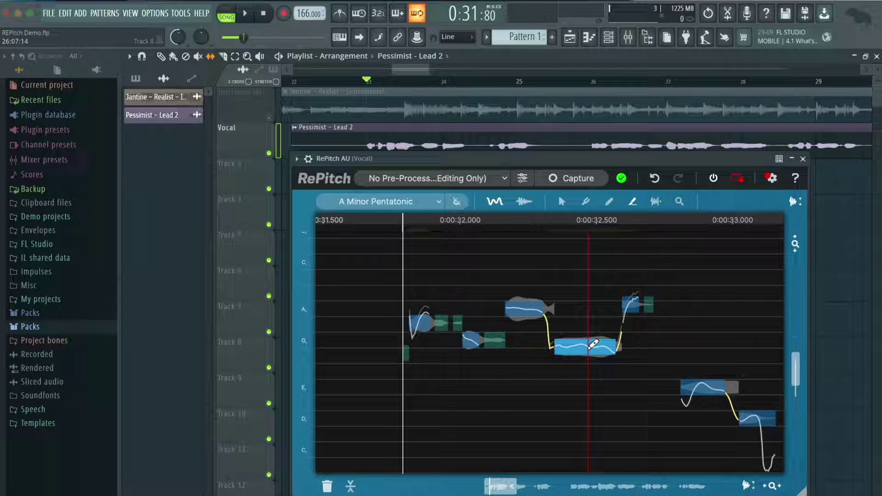
left_click(561, 205)
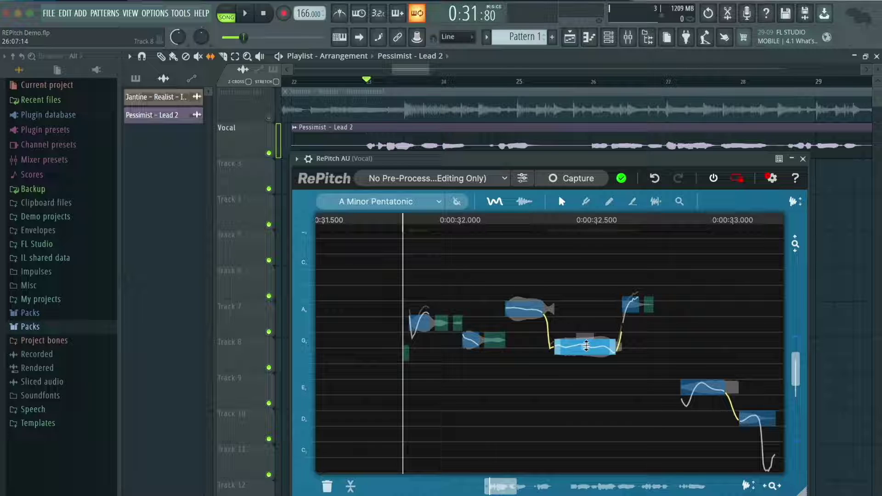
left_click_drag(586, 345, 585, 340)
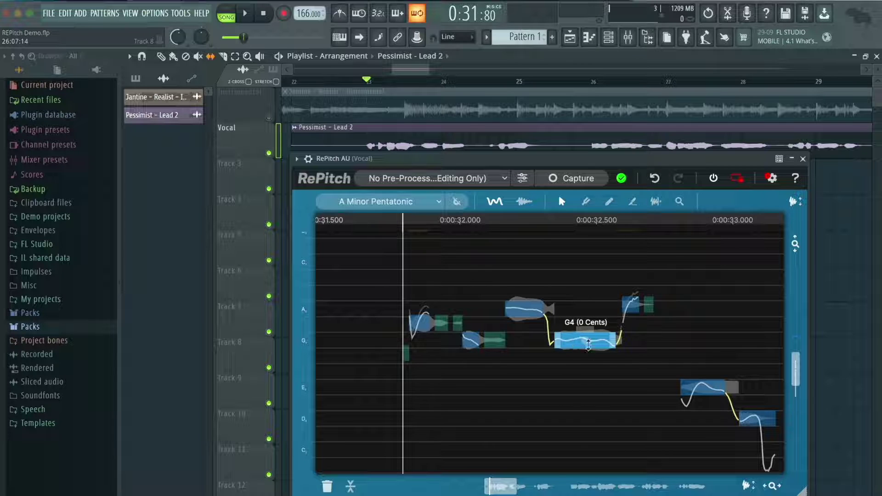
Step: Try exaggerating and flattening the pitch variation of the split-off G4 note, and restore its natural variation
left_click(587, 331)
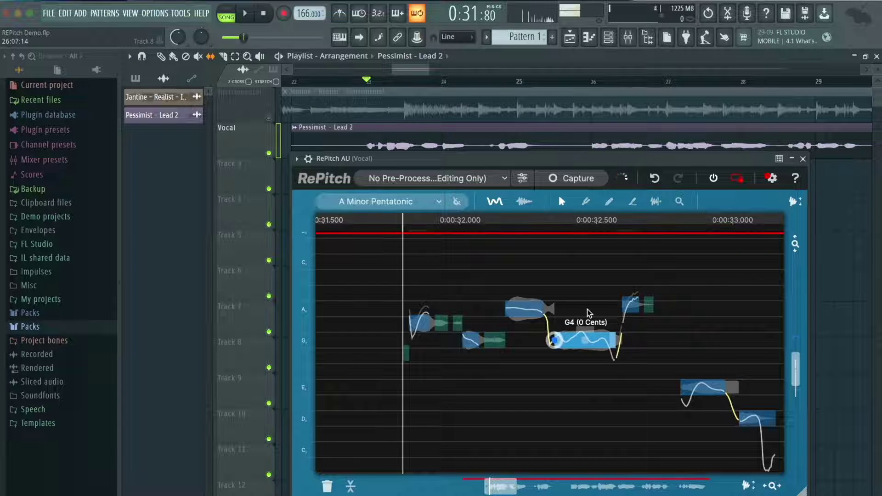
mouse_move(585, 330)
left_mouse_down()
mouse_move(588, 315)
mouse_move(588, 330)
left_mouse_up()
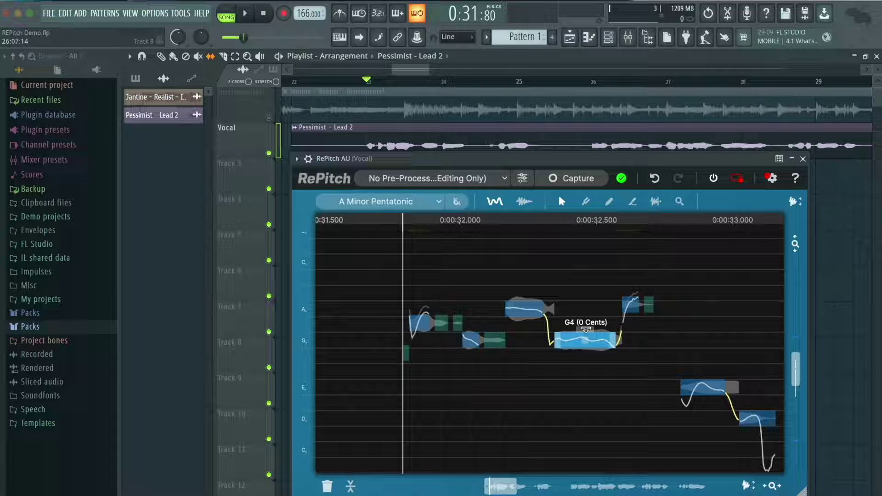
left_click(588, 331)
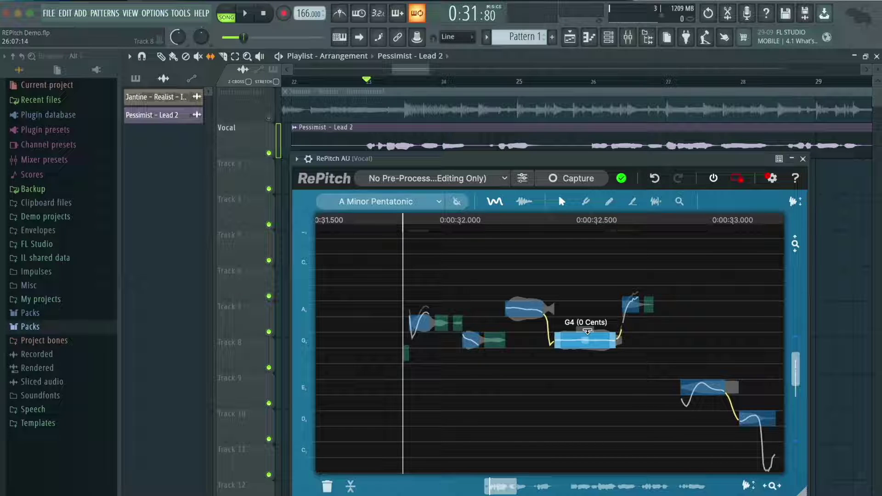
left_click_drag(586, 331, 588, 323)
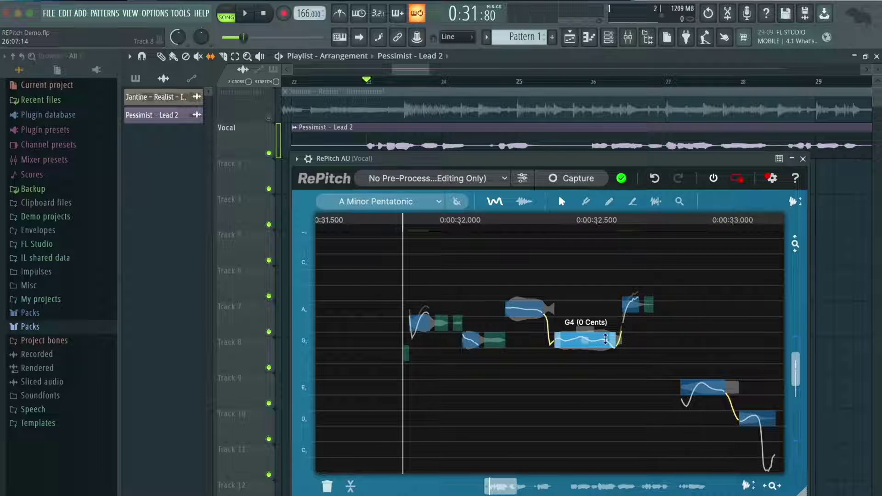
Step: Play back the corrected opening notes, and audition the vocal phrase around 0:38
key("space")
key("space")
scroll(510, 258, "right", 2)
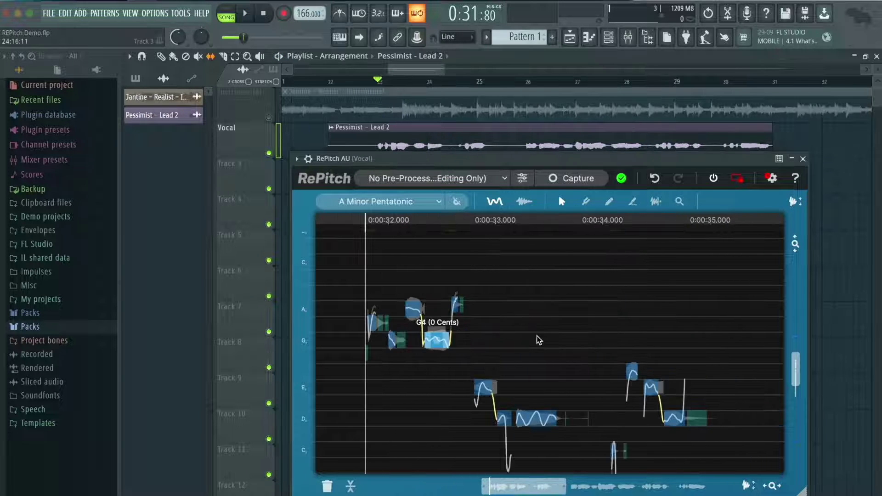
scroll(539, 340, "down", 3)
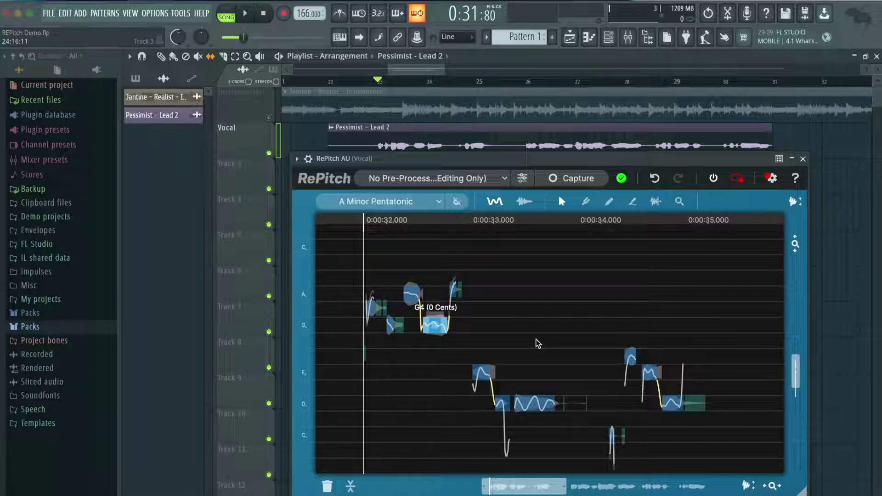
scroll(536, 345, "down", 1)
left_click(423, 83)
key("space")
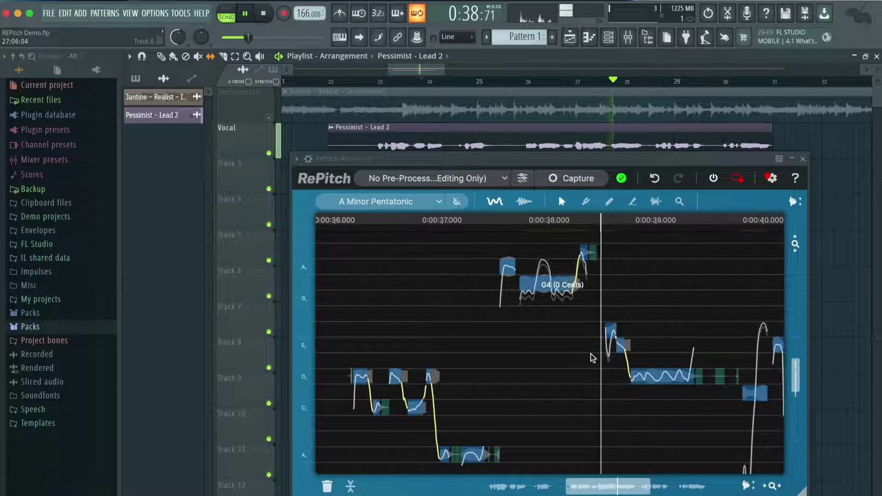
key("space")
left_click(577, 85)
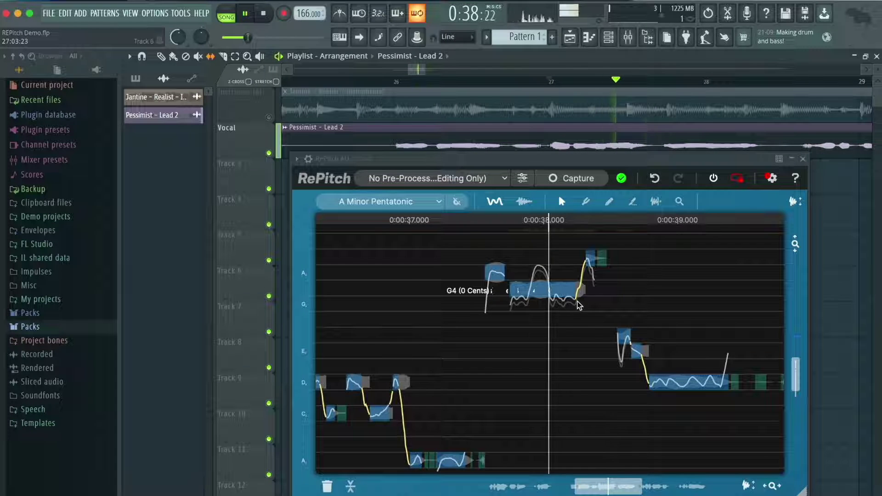
key("space")
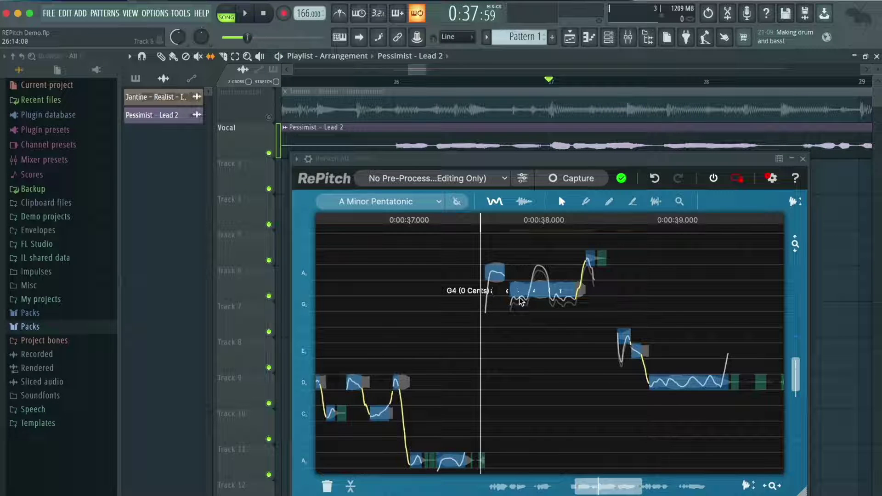
Step: Split the long note near 0:38 on both sides of its pitch peak, and move the two outer pieces to G4
left_click(615, 209)
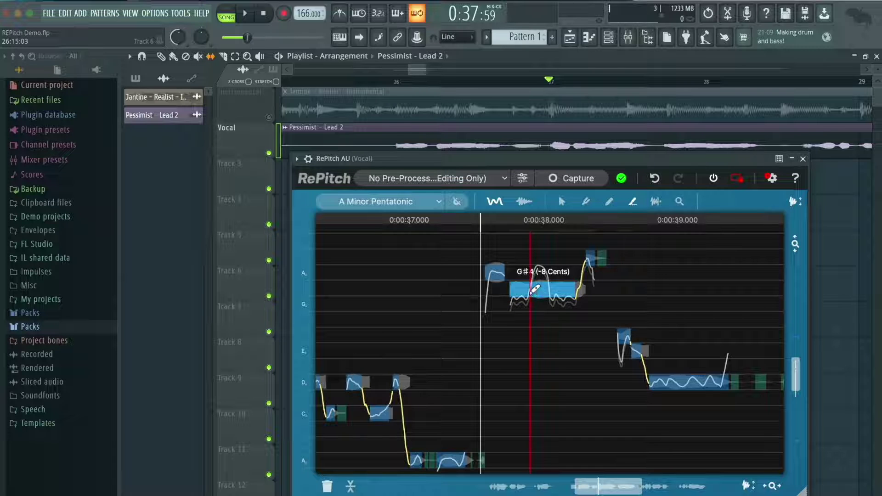
left_click(531, 293)
left_click(551, 292)
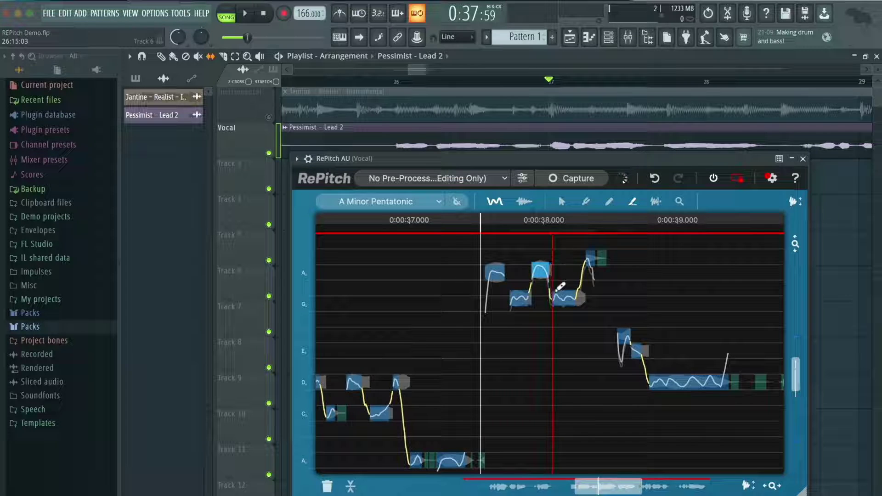
left_click(565, 204)
left_click_drag(519, 300, 565, 308)
left_click(564, 298)
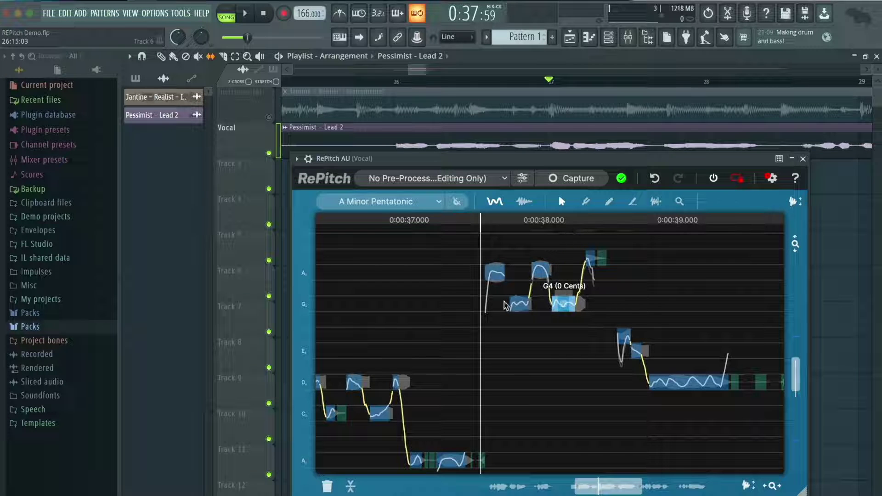
Step: Play back the phrase with the three split notes and examine its notes and transitions up close
scroll(516, 320, "right", 1)
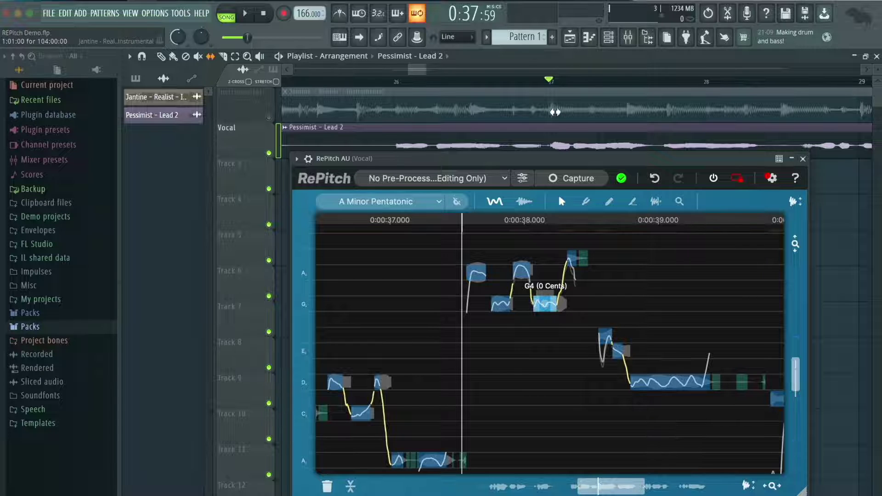
key("space")
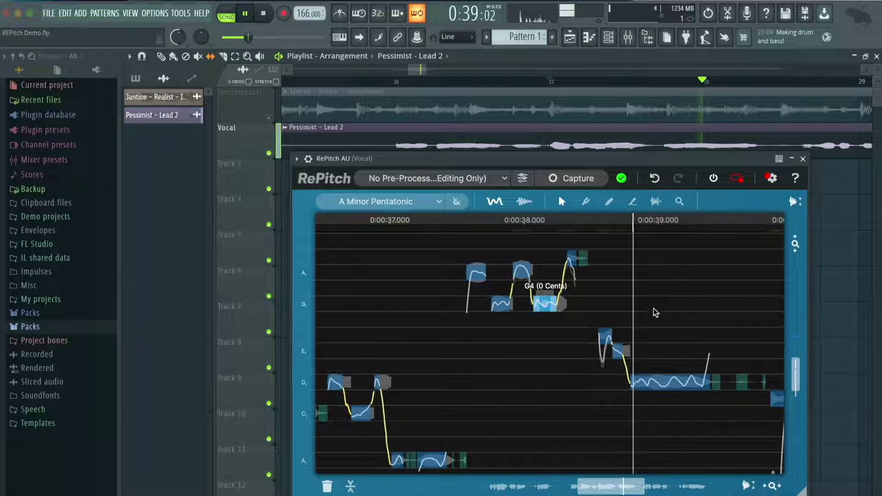
key("space")
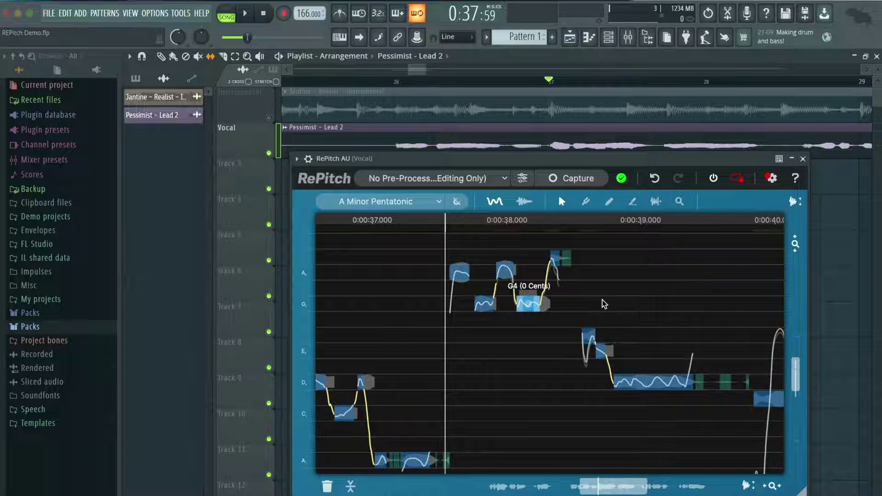
scroll(585, 287, "up", 1)
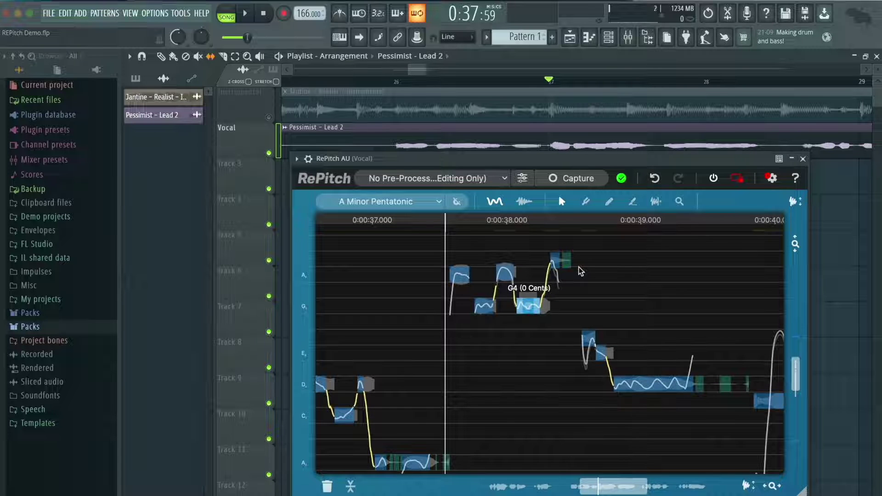
scroll(579, 271, "up", 3)
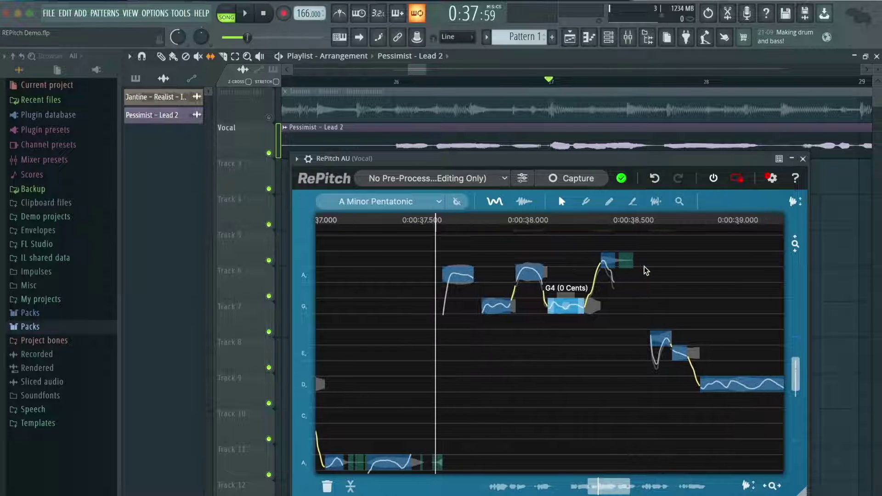
scroll(646, 270, "right", 2)
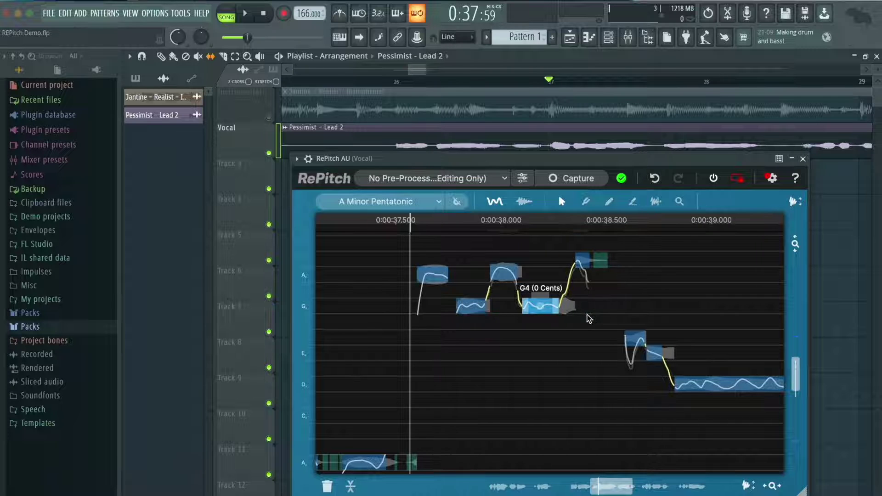
scroll(589, 319, "left", 1)
scroll(380, 367, "down", 1)
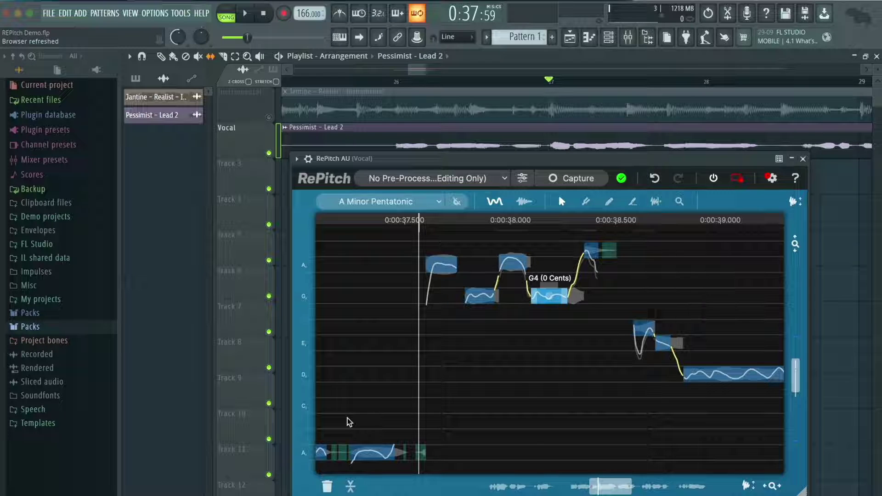
Step: Set the playback position to bar 30 and add three warp points around the phrase's last D4 note and on the long note after it
scroll(521, 315, "right", 3)
scroll(515, 309, "up", 1)
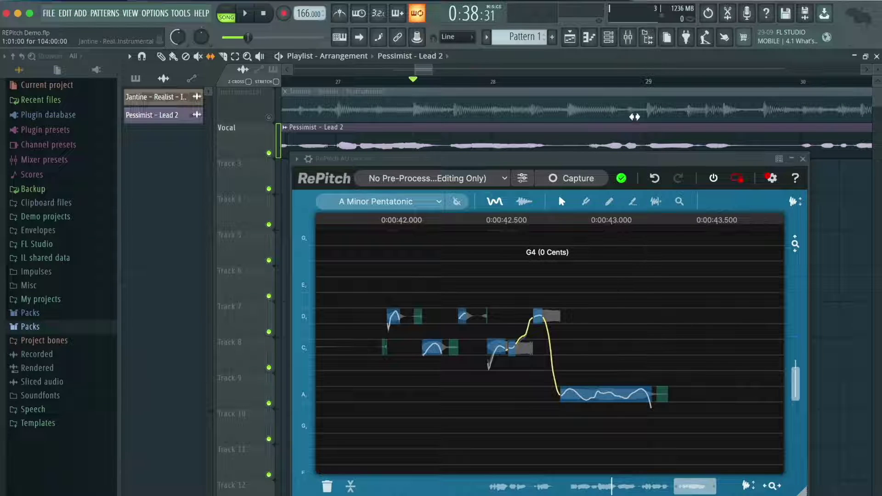
scroll(634, 117, "right", 5)
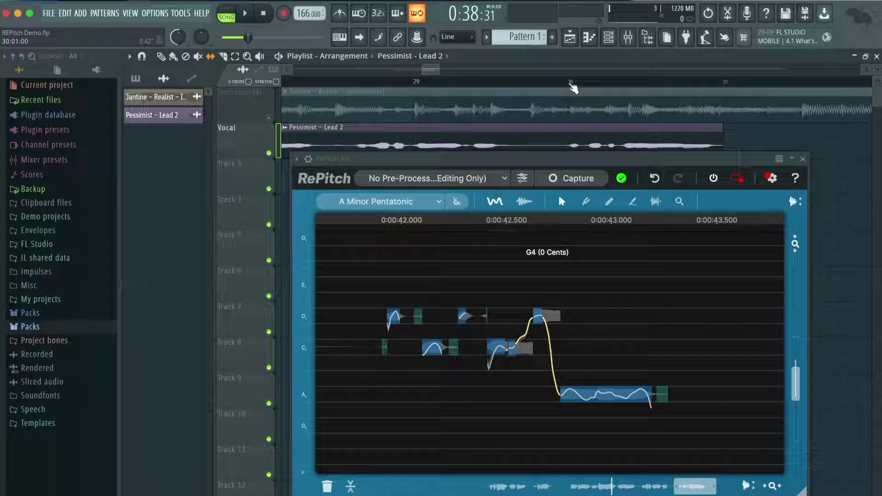
left_click(570, 84)
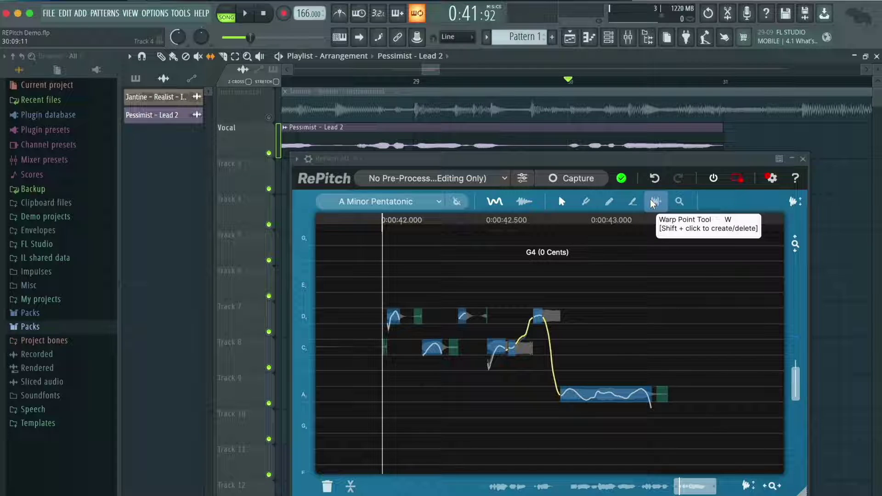
left_click(654, 204)
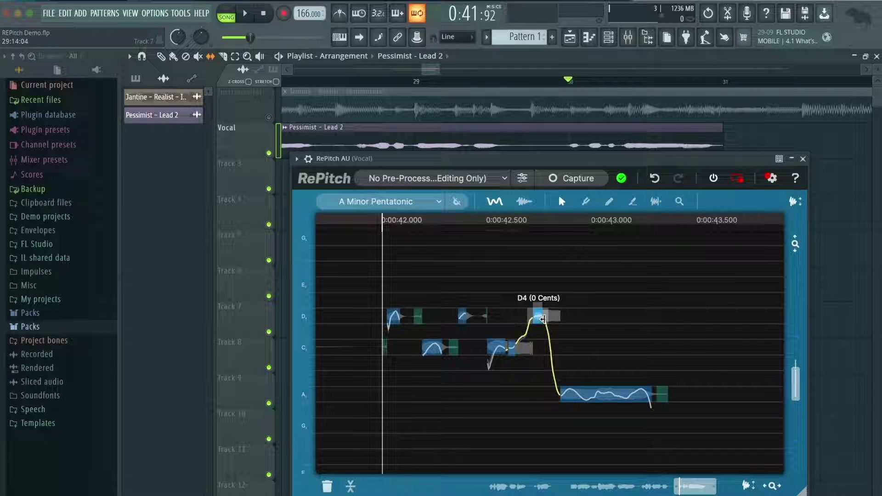
left_click(656, 202)
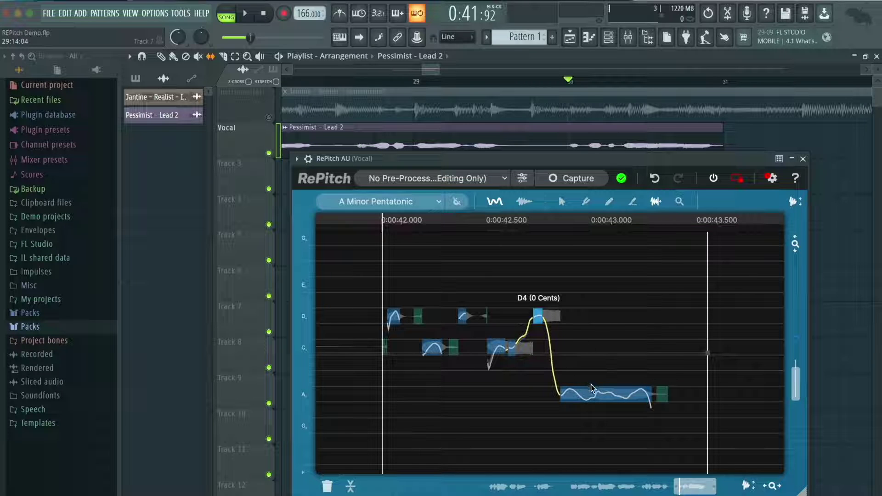
left_click(586, 371)
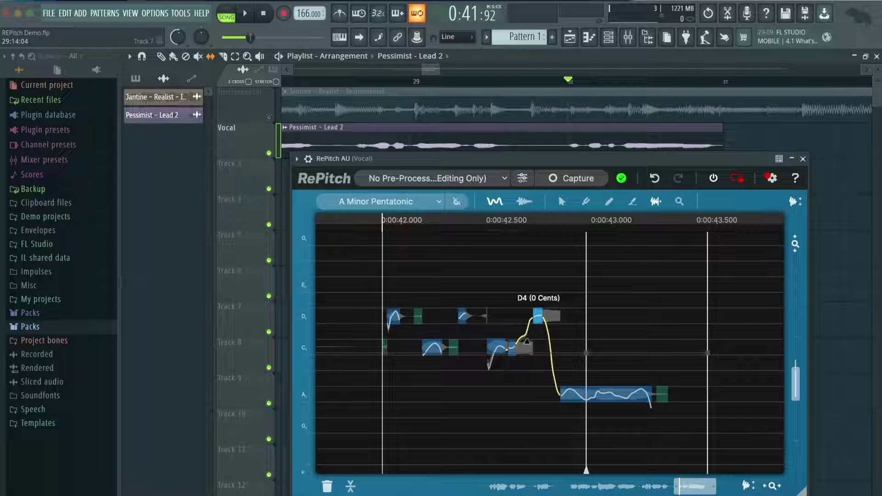
left_click(521, 328)
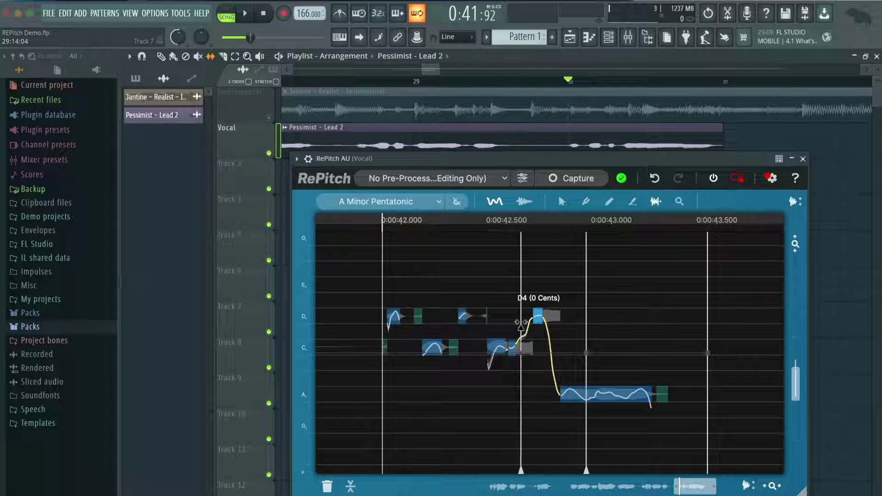
left_click(546, 325)
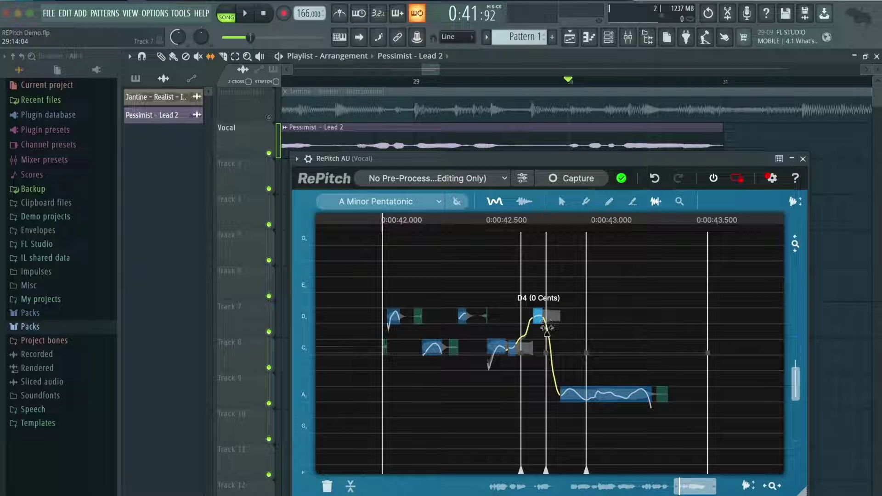
Step: Shift the middle warp point slightly later, play back the timing change, and undo the shift
mouse_move(545, 342)
left_mouse_down()
mouse_move(561, 345)
mouse_move(553, 344)
left_mouse_up()
key("space")
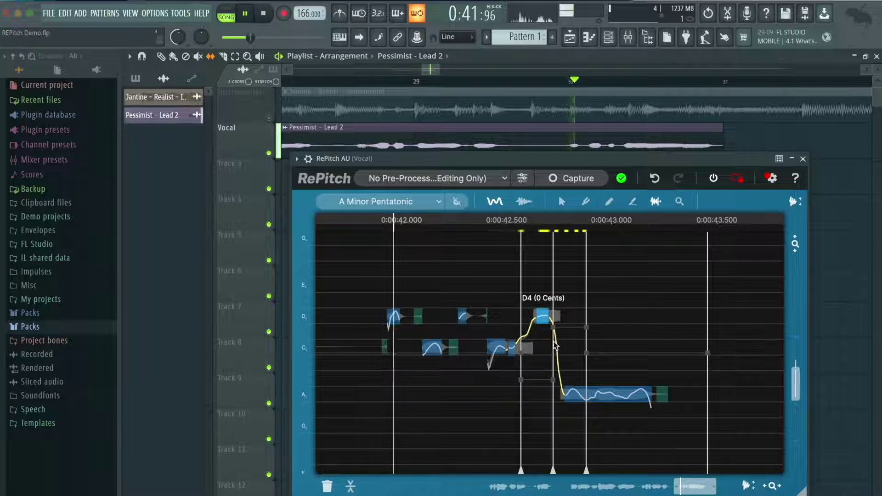
key("space")
key("ctrl+z")
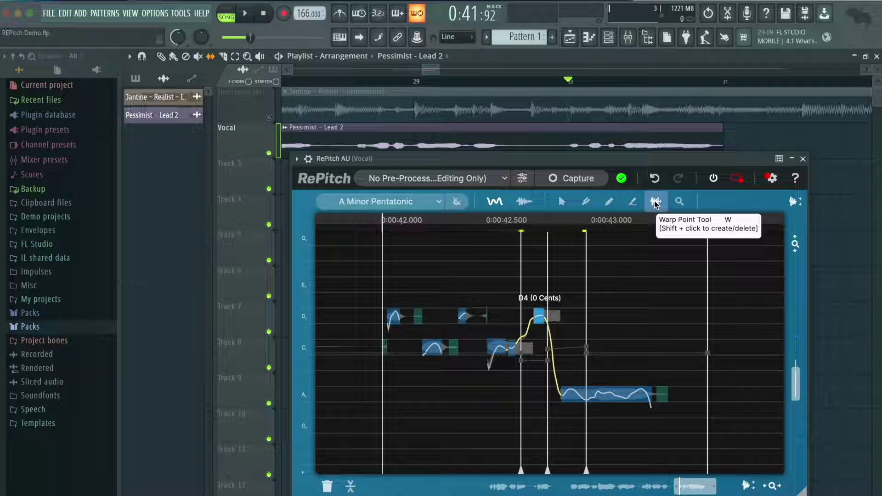
Step: Raise the long final note of the phrase from A3 to B3 and play back the phrase
left_click(562, 202)
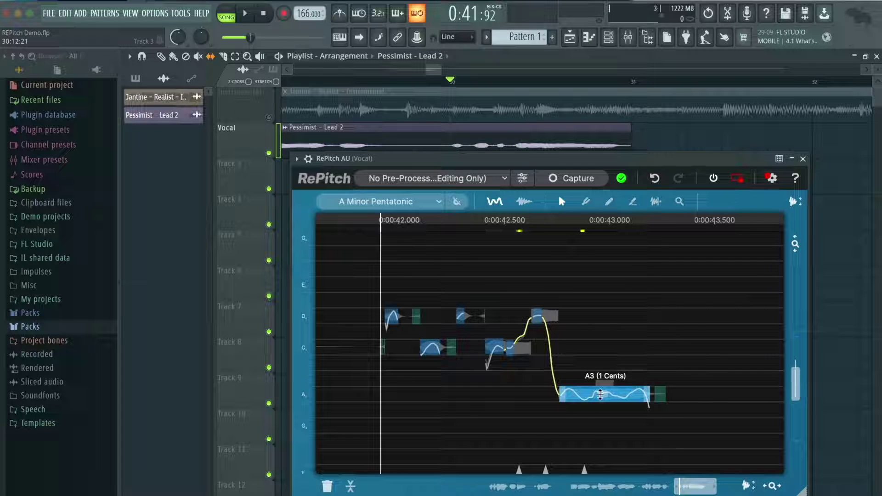
left_click_drag(600, 394, 601, 367)
key("space")
key("space")
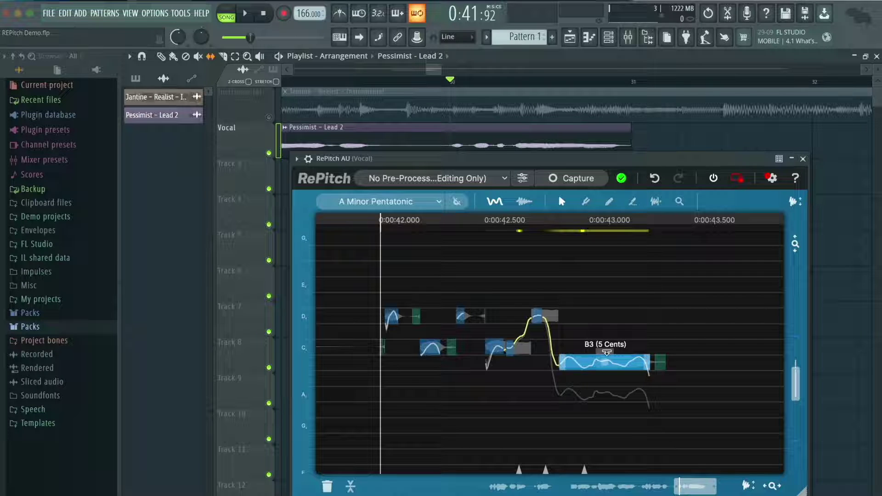
Step: Flatten the pitch variation of the phrase's long final note and play back the result
left_click_drag(606, 353, 607, 366)
key("space")
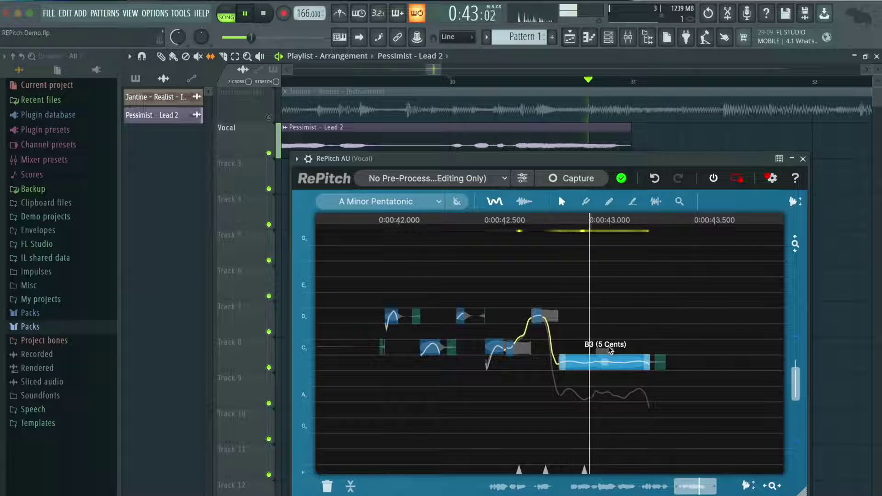
key("space")
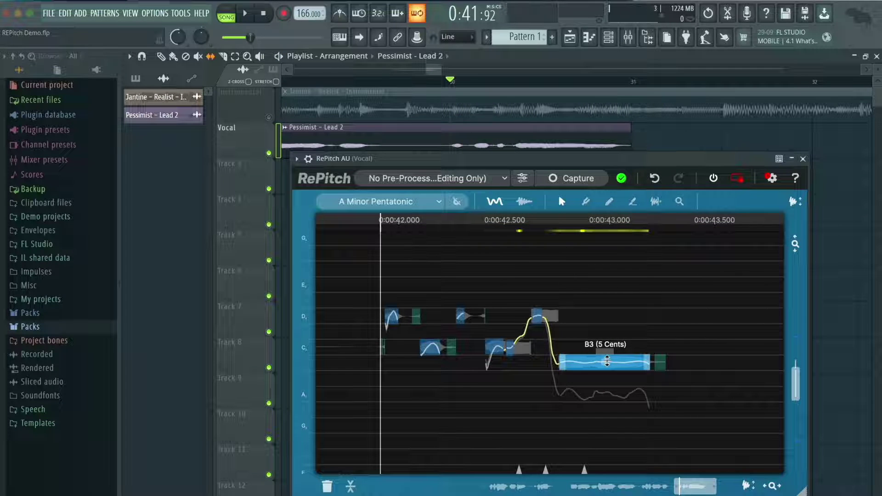
Step: Lower the long final note of the phrase to A3 and play back the phrase
left_click_drag(607, 362, 606, 398)
key("space")
key("space")
key("space")
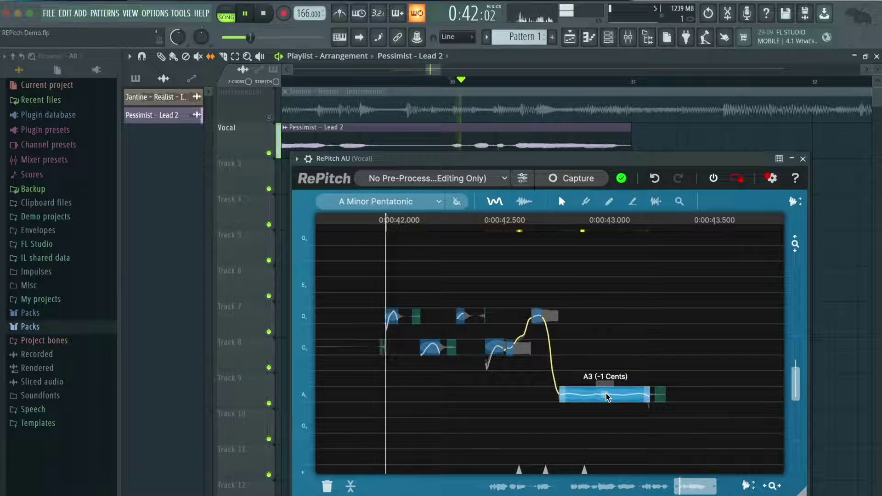
key("space")
Step: Close the RePitch editor and set the playlist's playback position to bar 23
scroll(478, 82, "down", 5)
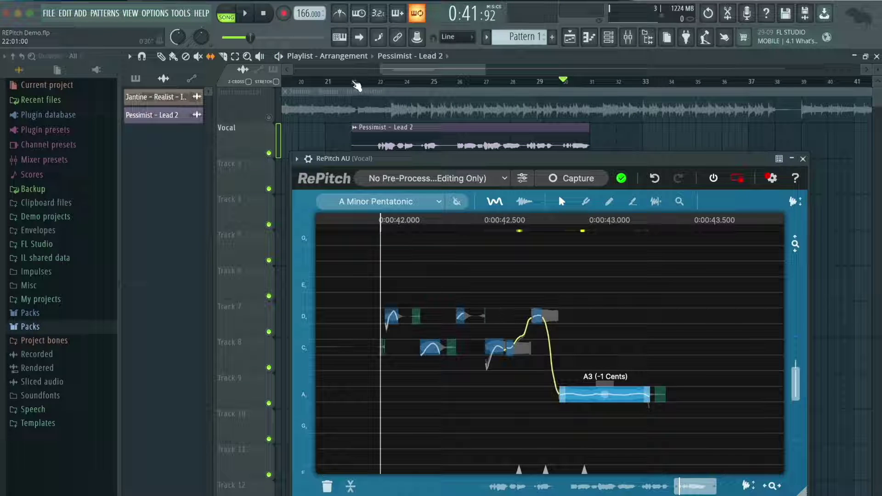
left_click(352, 81)
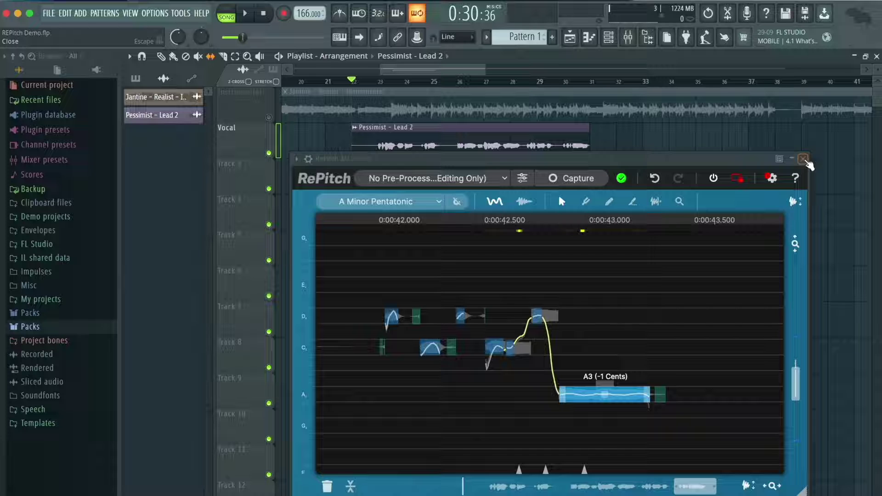
left_click(803, 159)
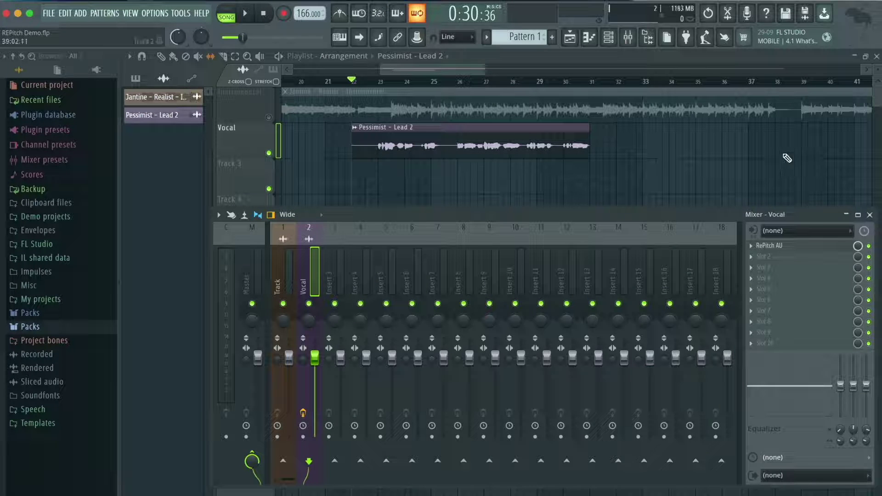
left_click(380, 82)
scroll(335, 121, "left", 1)
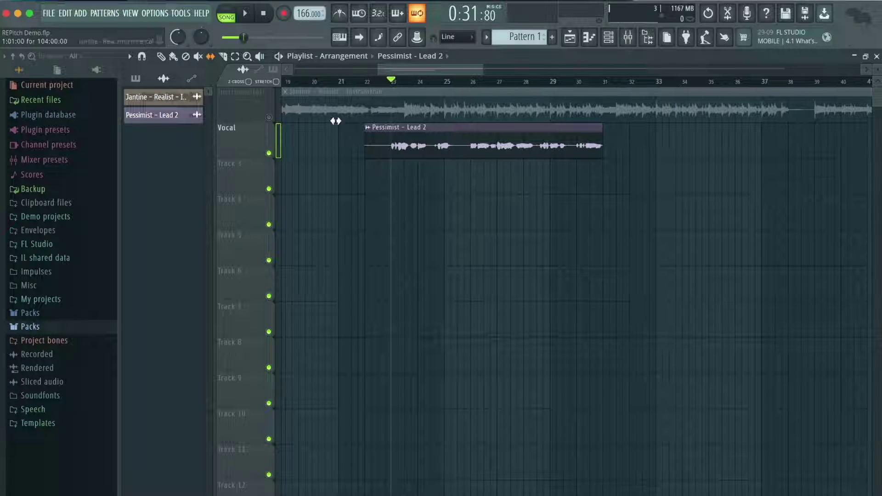
Step: Mute the Vocal playlist track, play back from bar 23, and bring up the mixer
left_click(269, 153)
key("space")
key("space")
left_click(628, 39)
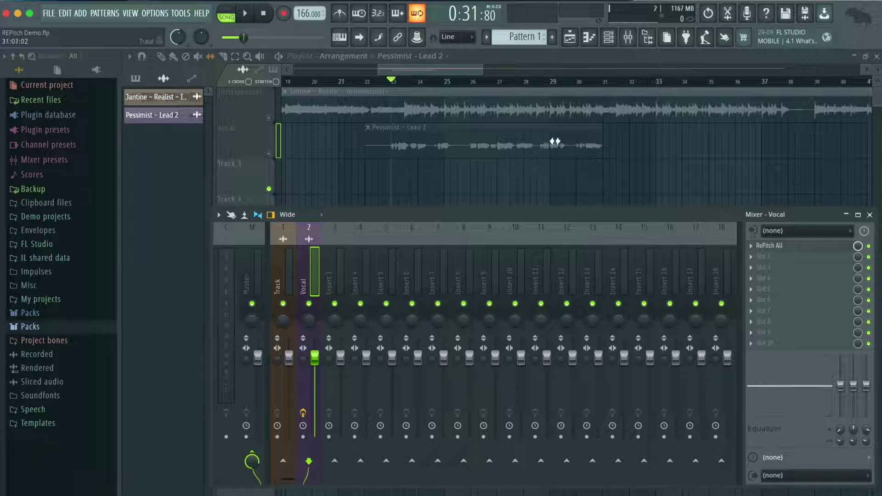
scroll(410, 87, "up", 2)
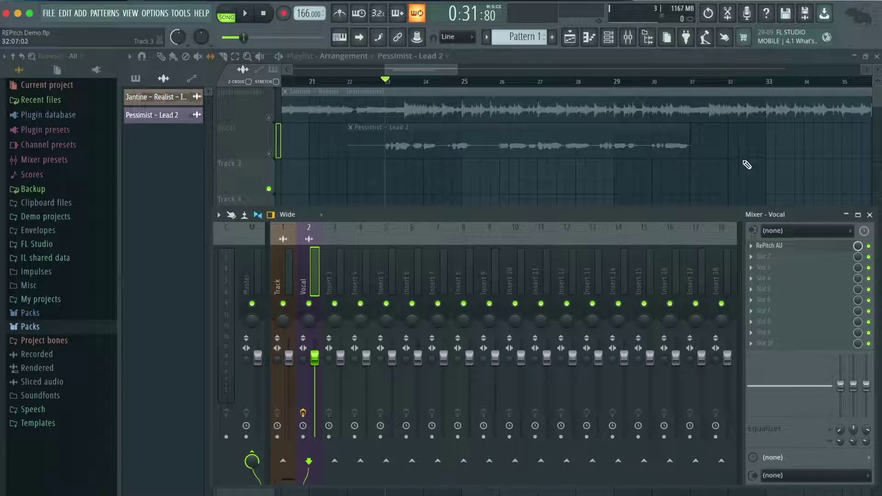
scroll(679, 138, "down", 3)
scroll(512, 84, "up", 1)
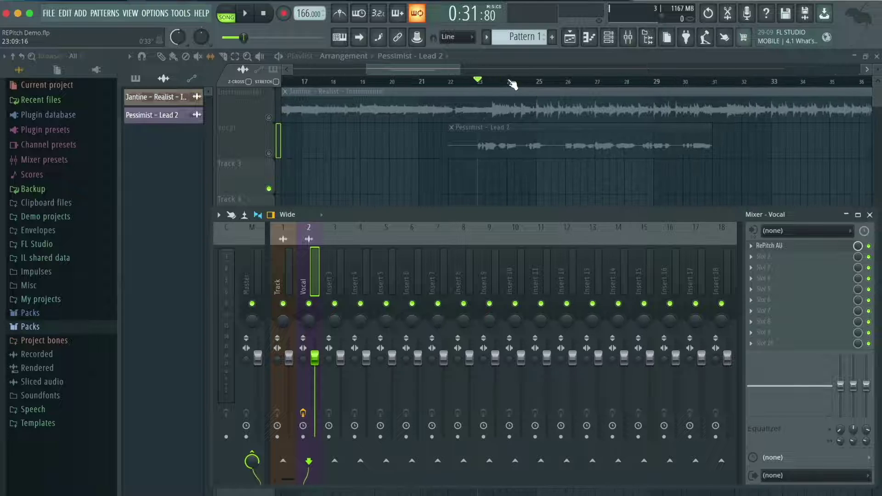
Step: Set the playback position to bar 22 and solo the Vocal playlist track
left_click(442, 86)
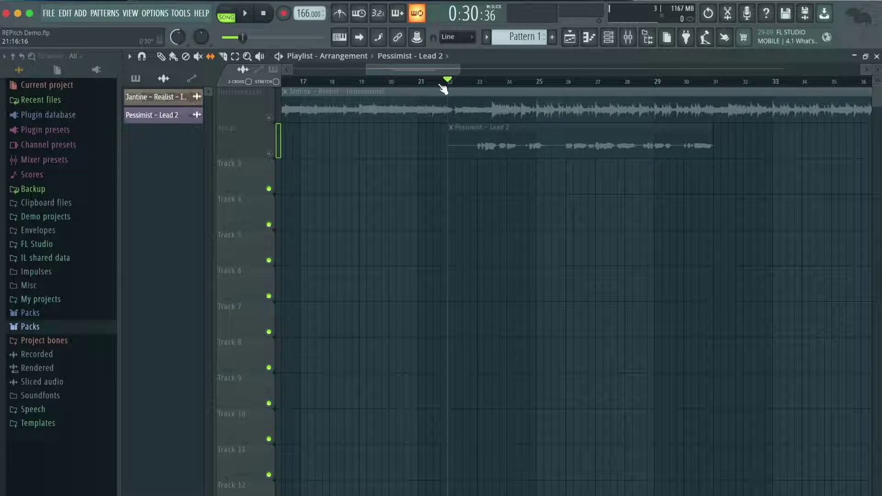
right_click(269, 154)
scroll(580, 124, "right", 2)
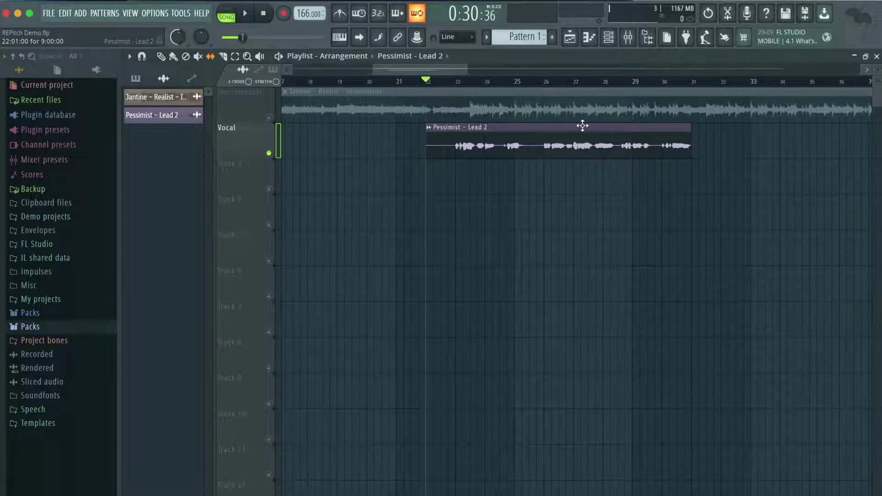
Step: Arm the Vocal mixer track and record its RePitch output from bar 22 into a new audio clip
left_click(627, 37)
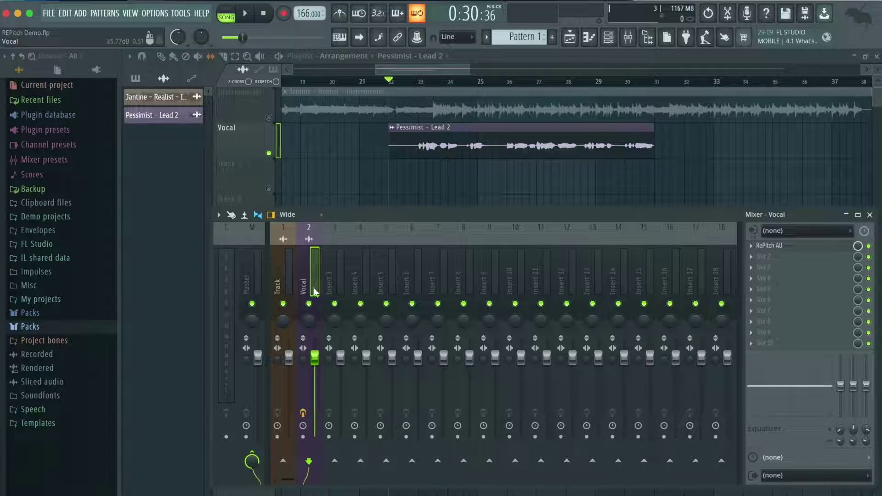
left_click(303, 437)
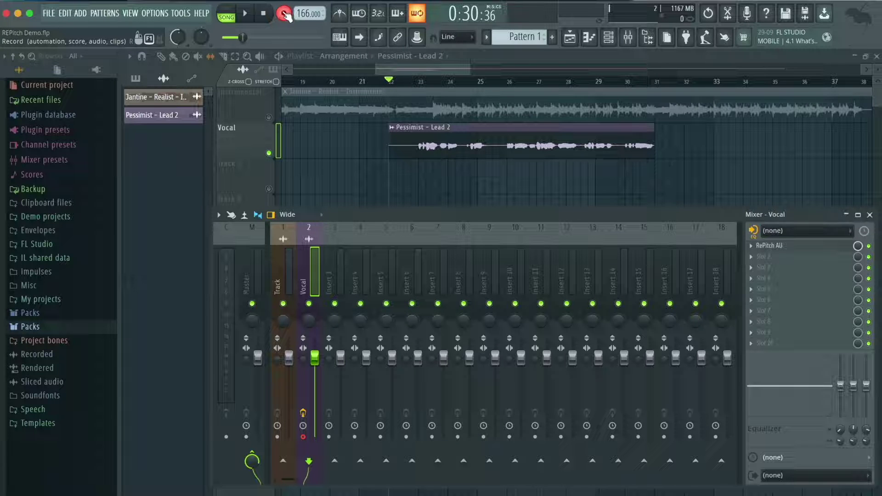
left_click_drag(411, 68, 411, 68)
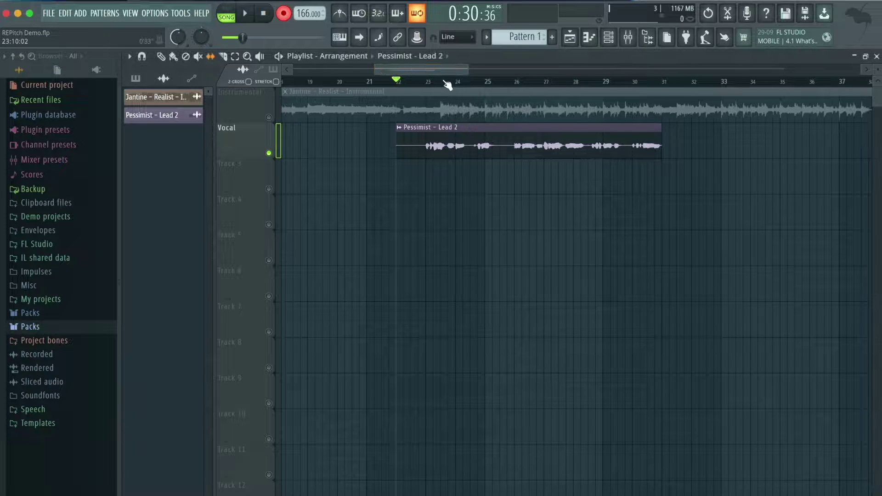
scroll(448, 85, "up", 2)
key("space")
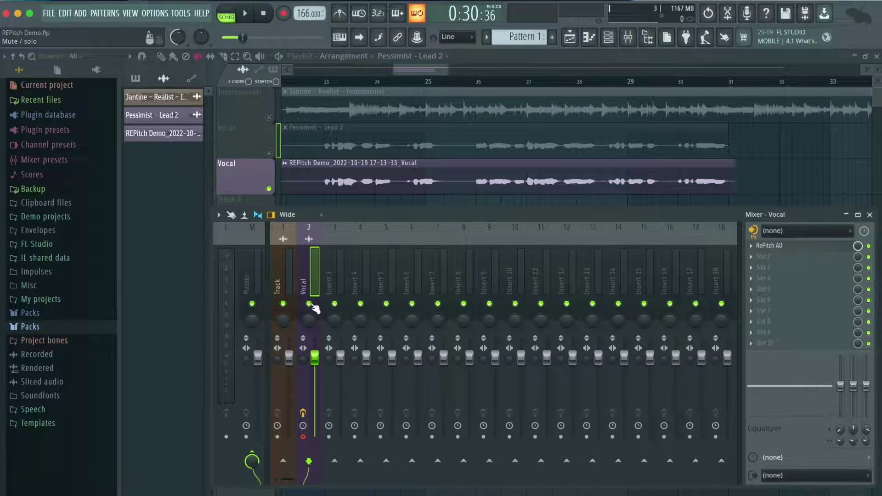
Step: Play back the newly recorded vocal clip from bar 23 and view its audio clip settings
left_click(370, 191)
key("space")
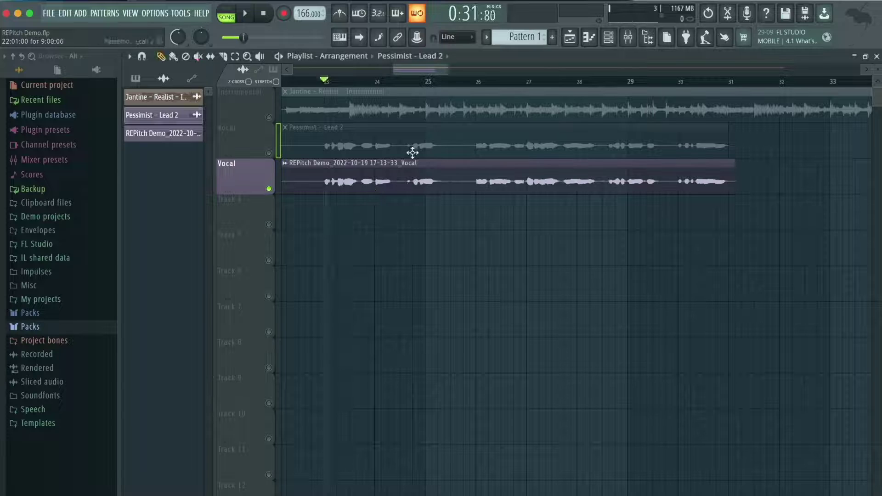
double_click(404, 181)
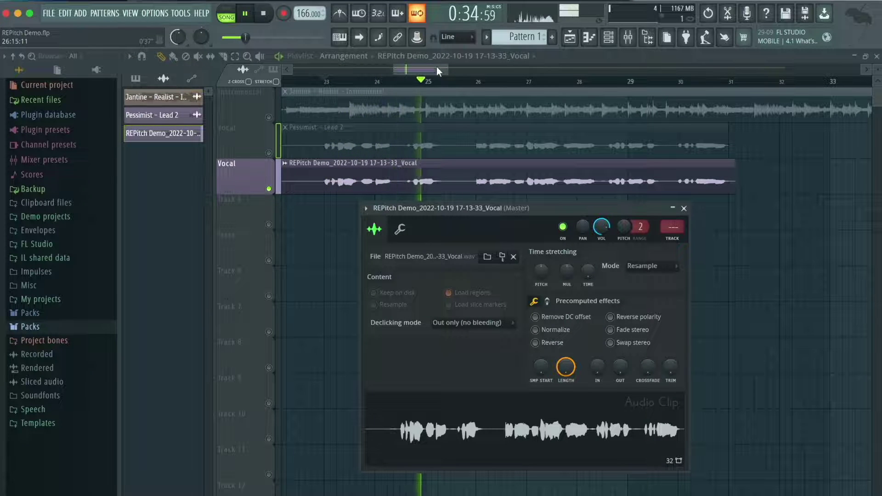
key("space")
left_click_drag(436, 69, 435, 69)
scroll(400, 85, "down", 2)
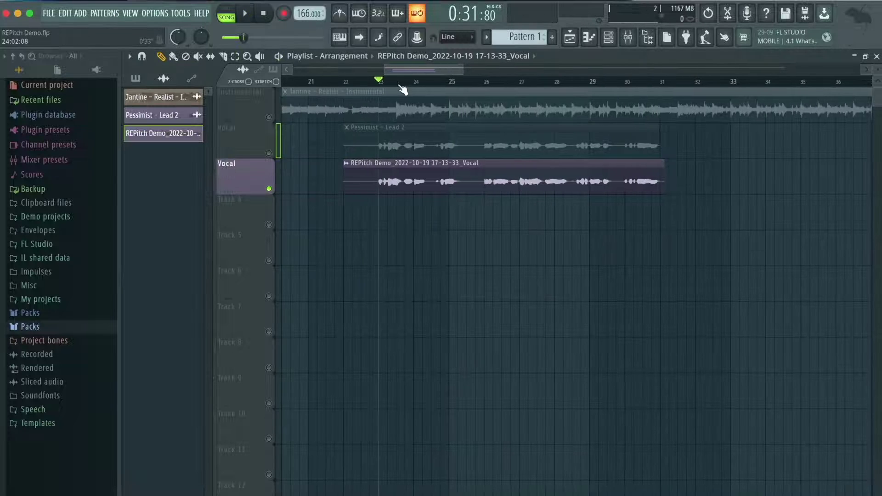
Step: Solo the original Pessimist - Lead 2 vocal track and make a time selection from bar 22 to bar 31
left_click(269, 152, "ctrl")
left_click_drag(347, 84, 664, 61)
key("ctrl+d")
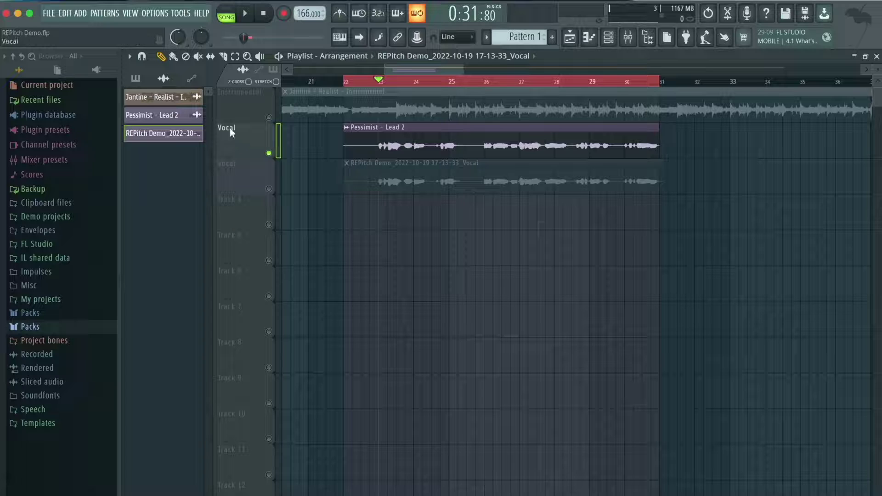
Step: Consolidate the original Vocal track over the time selection and render it to Vocal (consolidated).wav
right_click(238, 140)
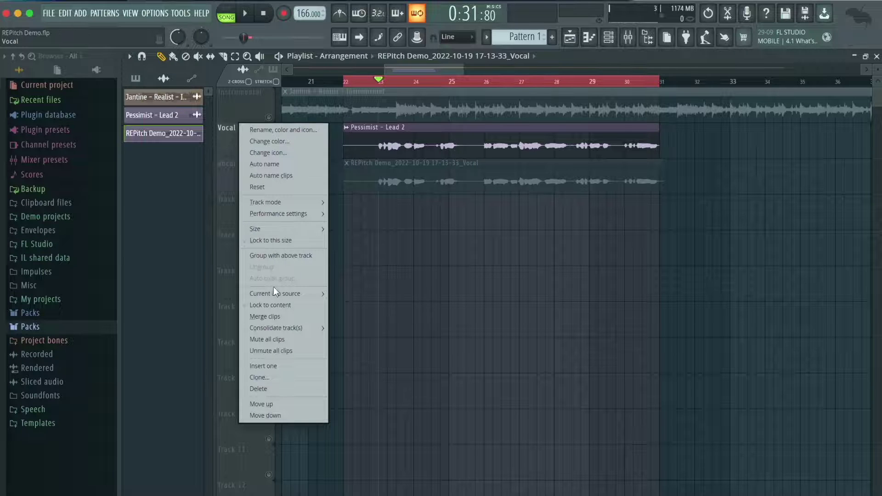
mouse_move(273, 327)
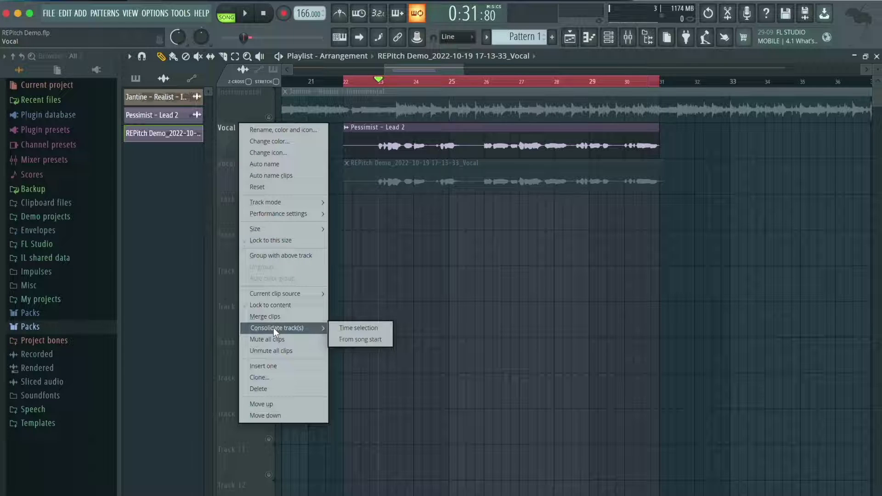
left_click(363, 327)
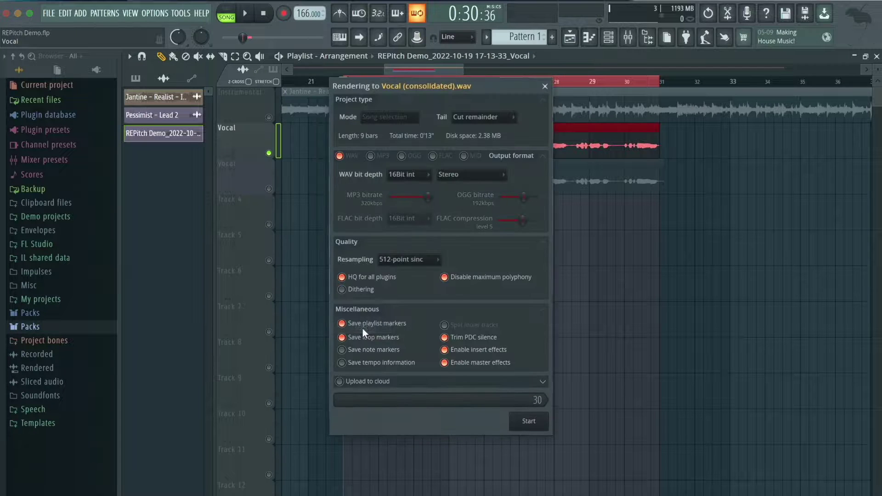
left_click(535, 421)
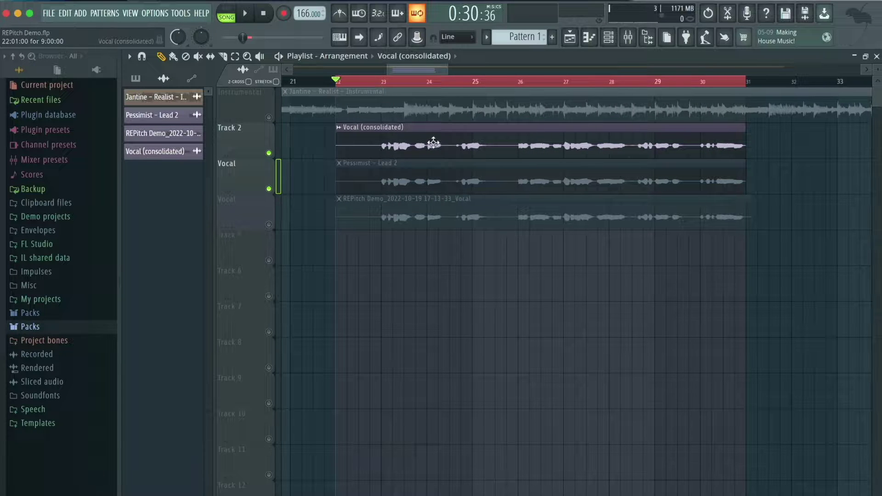
Step: Leave only the consolidated vocal track audible and play it back from bar 23
left_click(270, 153)
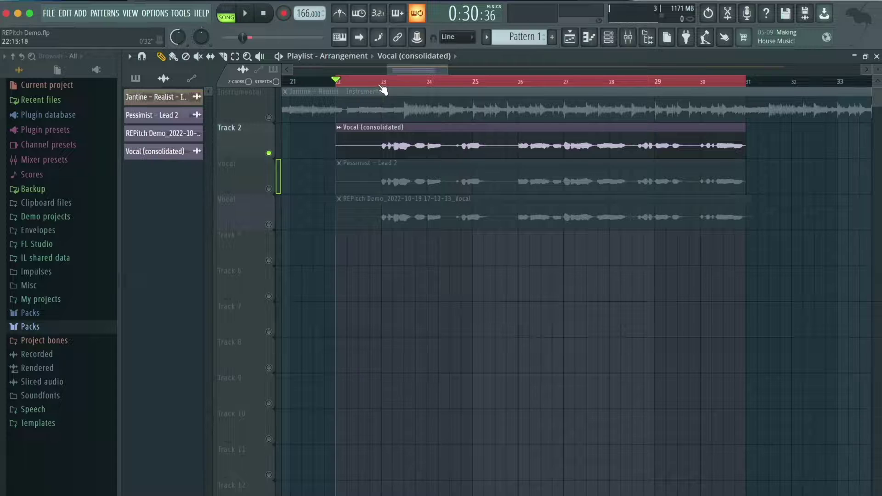
key("space")
scroll(459, 86, "down", 2)
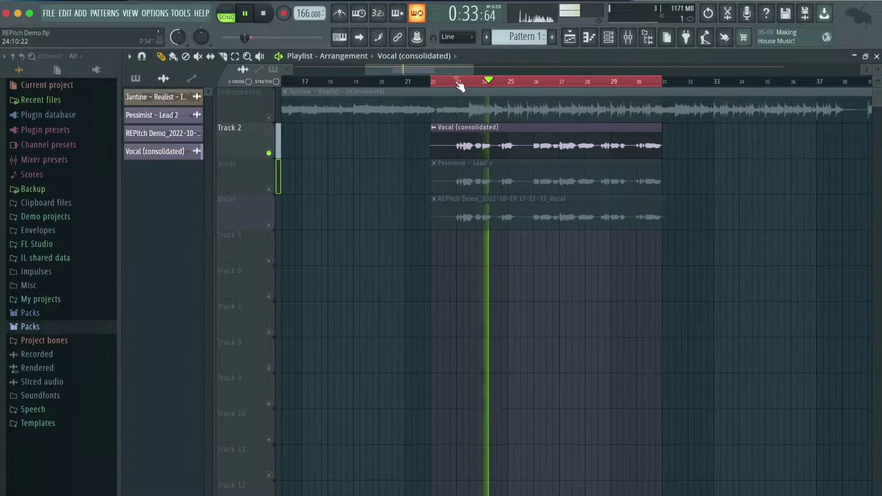
key("space")
scroll(510, 160, "down", 1)
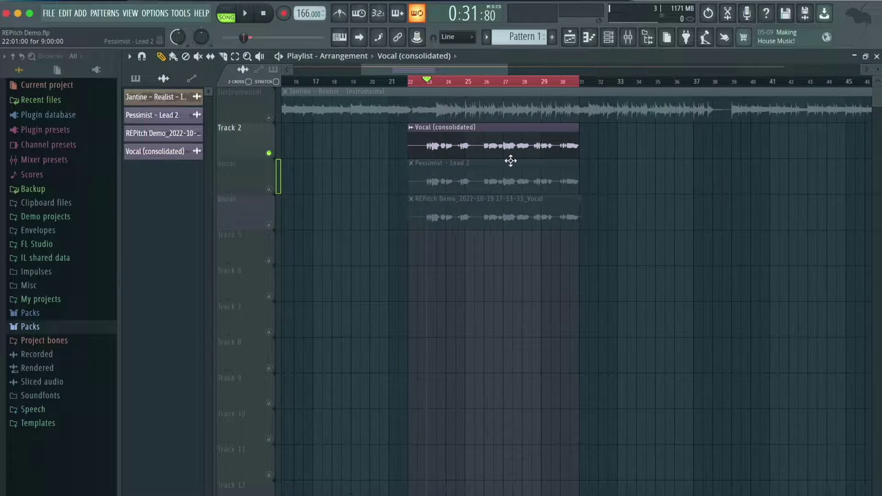
Step: Reopen the RePitch editor from the Vocal mixer track
left_click(628, 37)
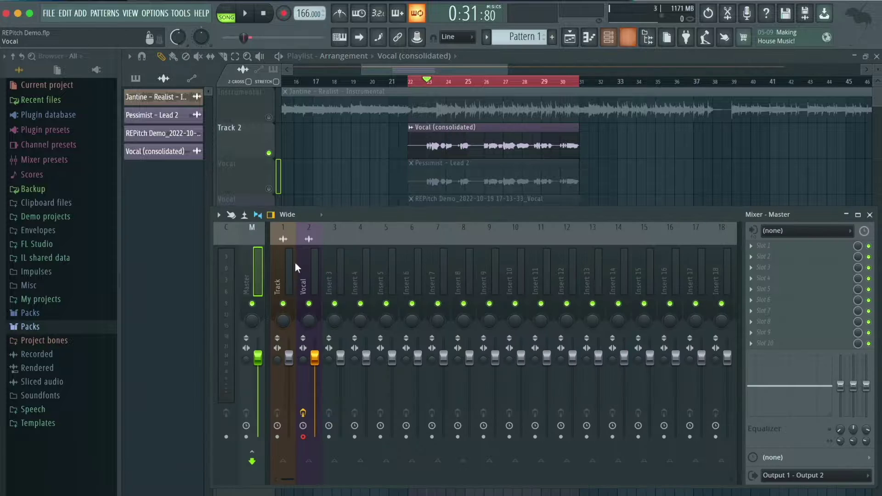
left_click(299, 264)
left_click(789, 247)
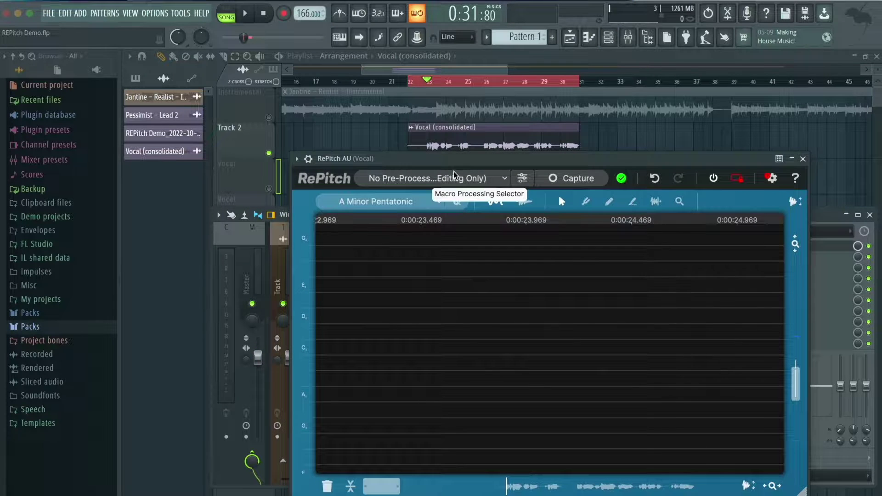